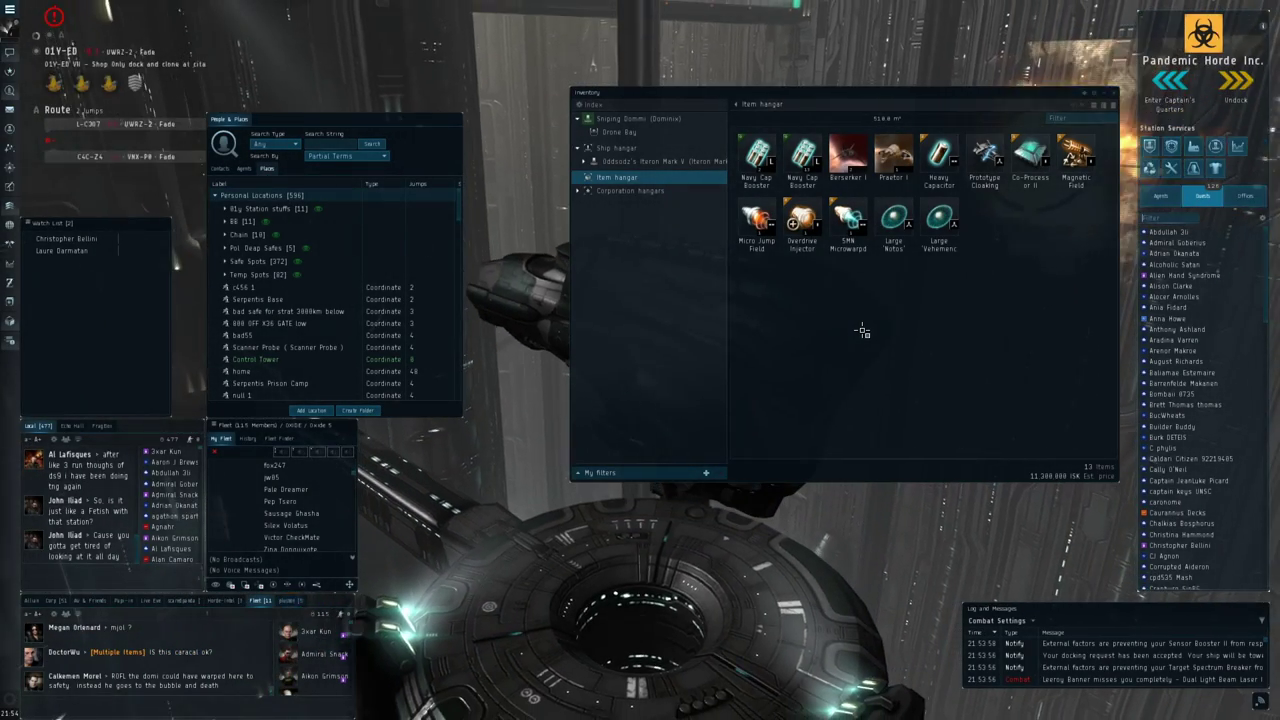
Undock the ship from the Pandemic Horde citadel via the station services panel
left_click(1236, 82)
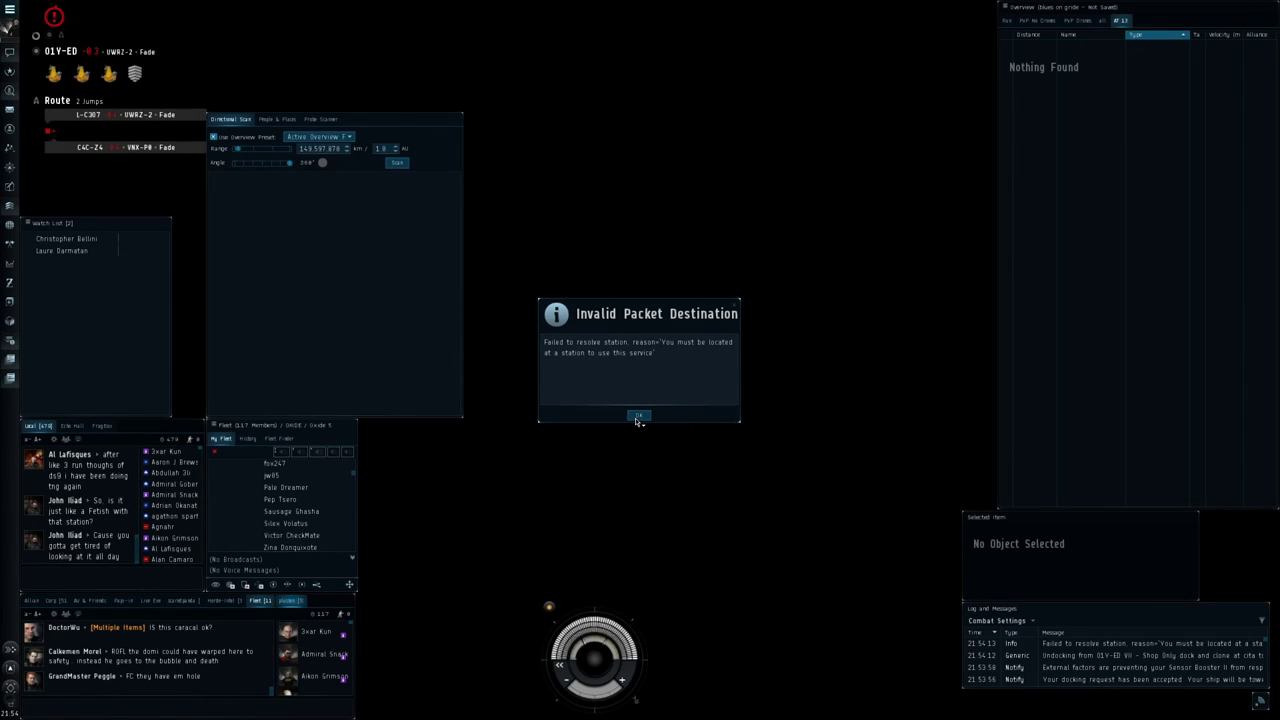
Dismiss the Invalid Packet Destination error, stop the ship, and select the citadel
left_click(638, 417)
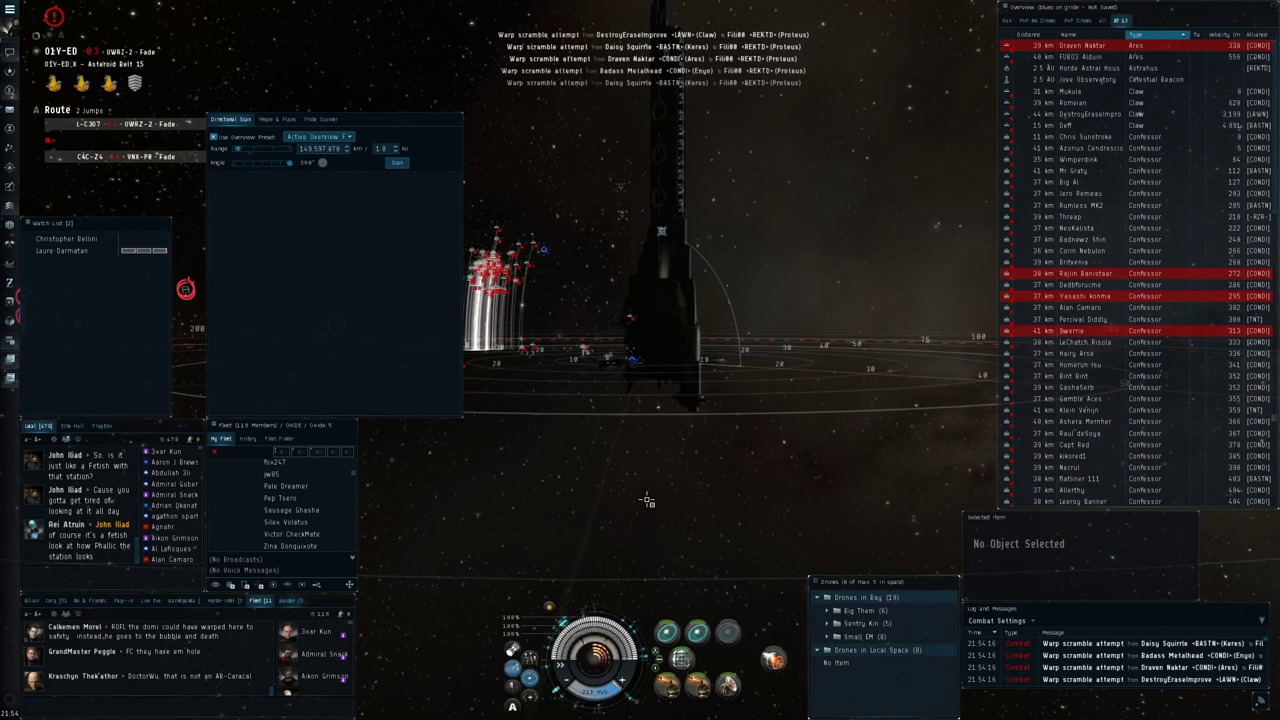
left_click_drag(677, 526, 700, 560)
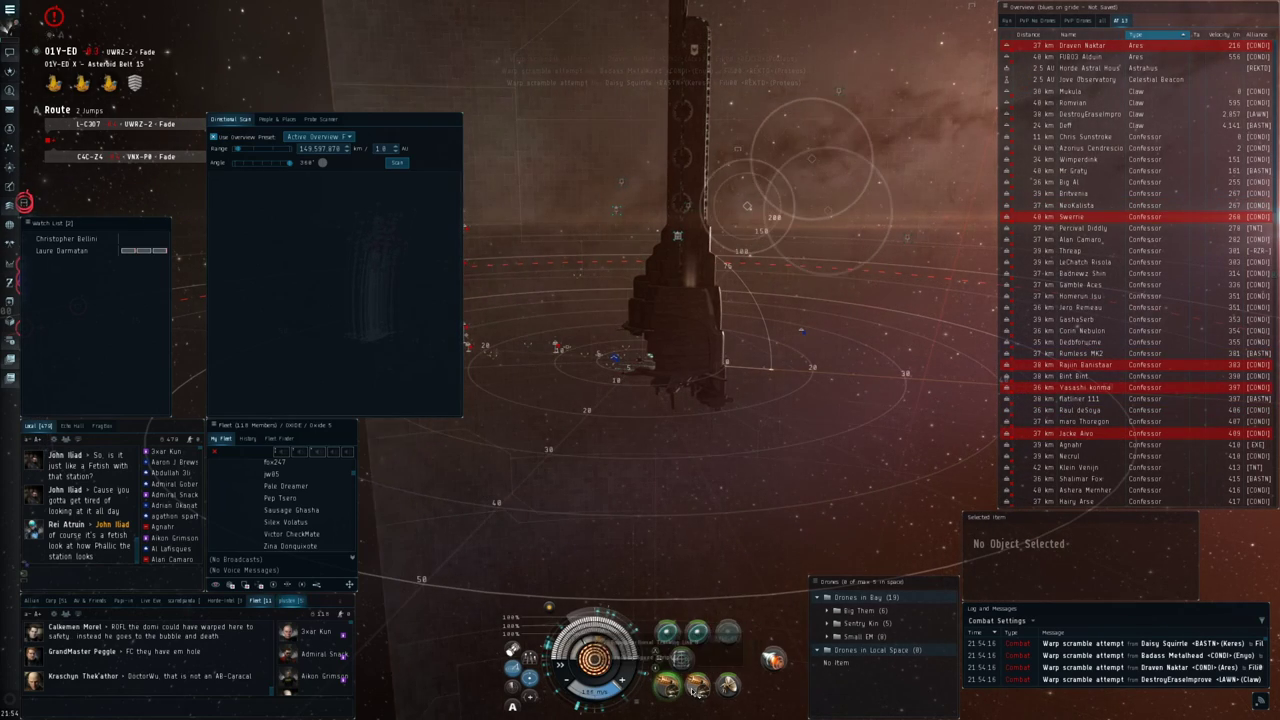
scroll(678, 452, "down", 5)
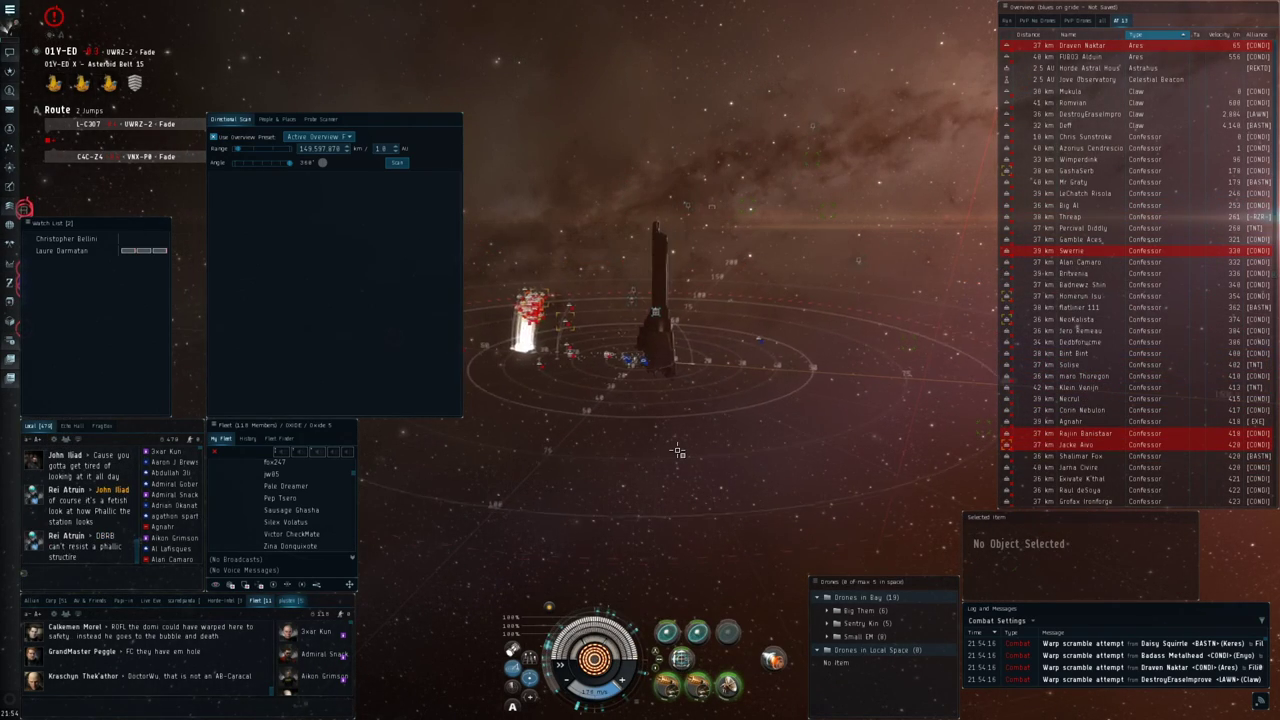
key("ctrl+space")
left_click_drag(678, 452, 667, 340)
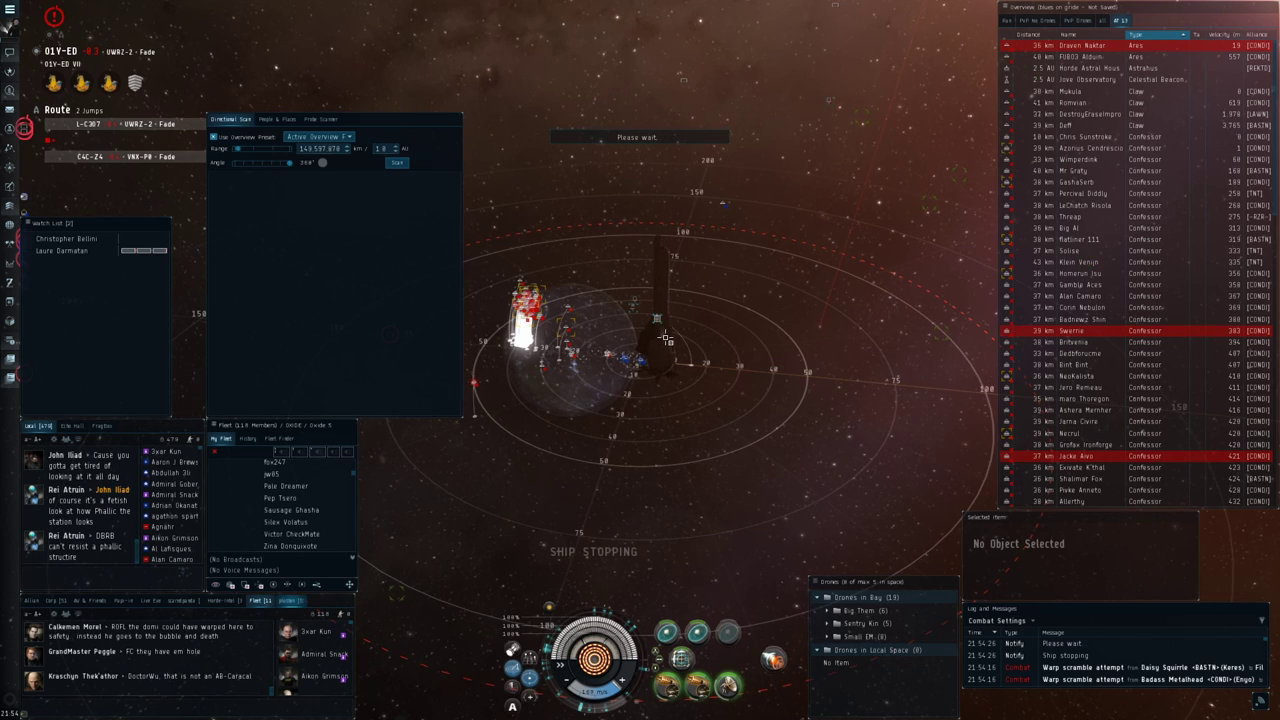
left_click(667, 340)
scroll(667, 340, "up", 5)
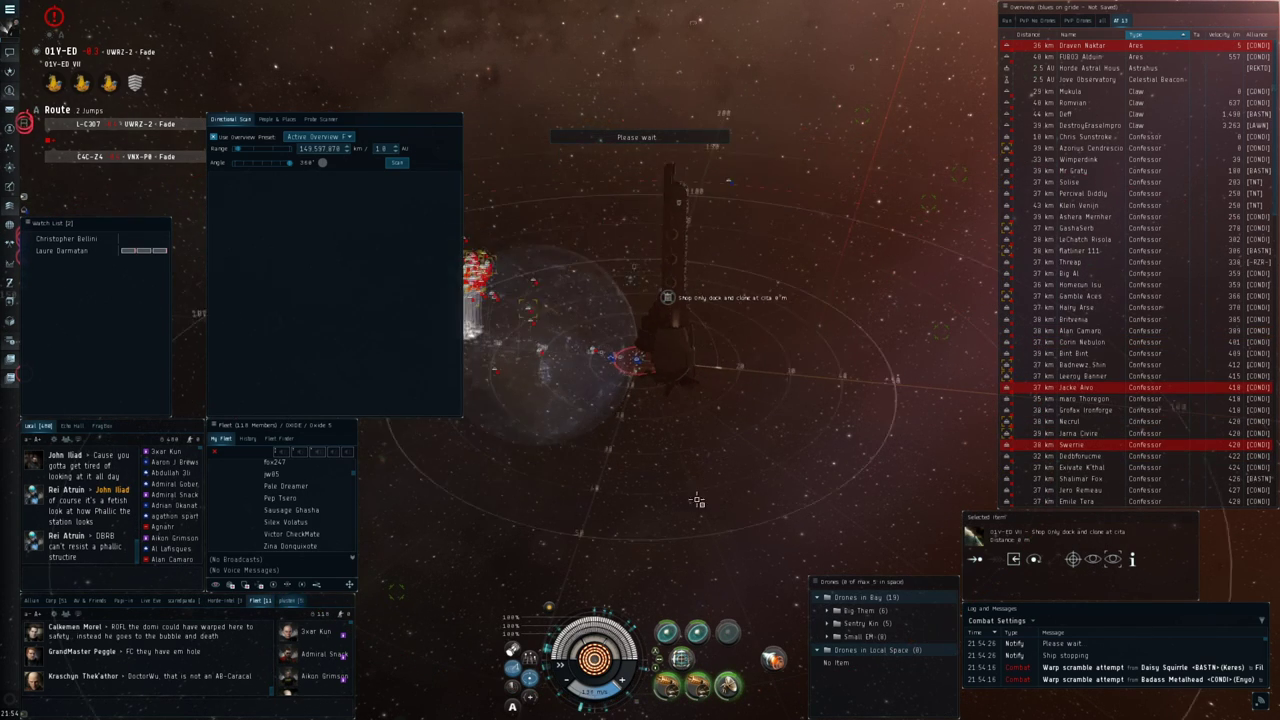
scroll(697, 500, "down", 3)
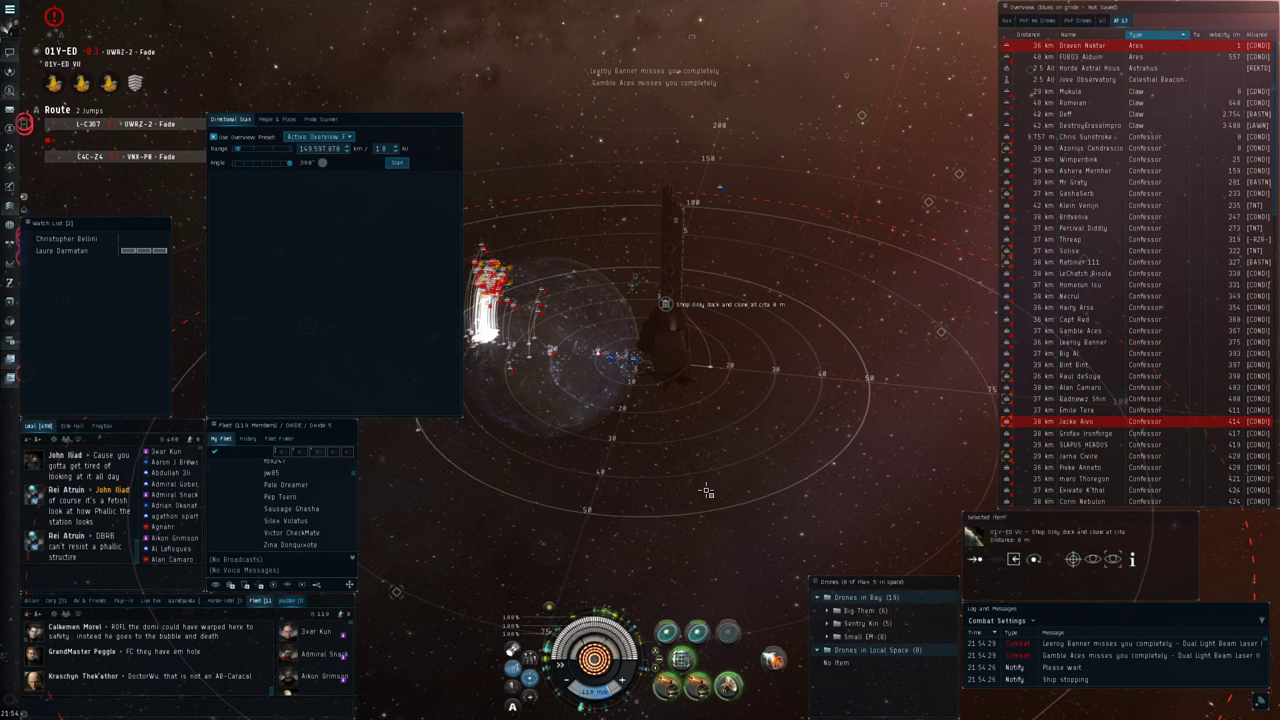
scroll(705, 458, "up", 3)
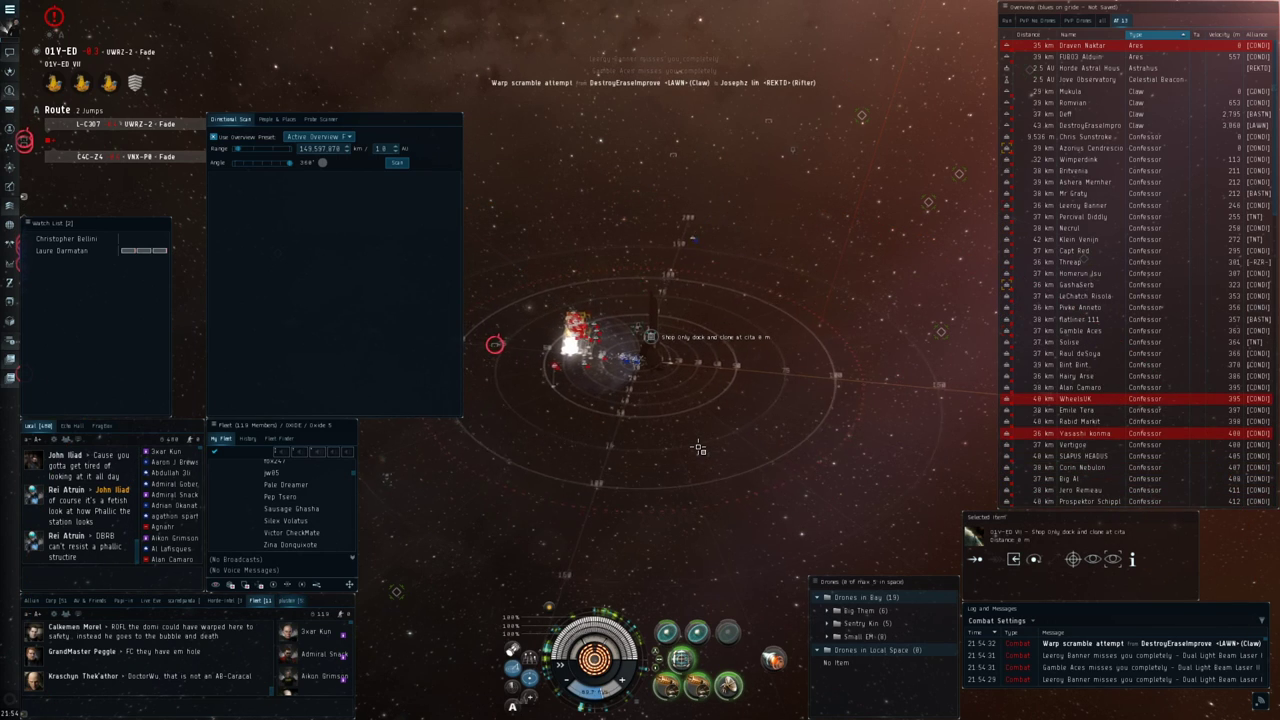
scroll(705, 458, "down", 3)
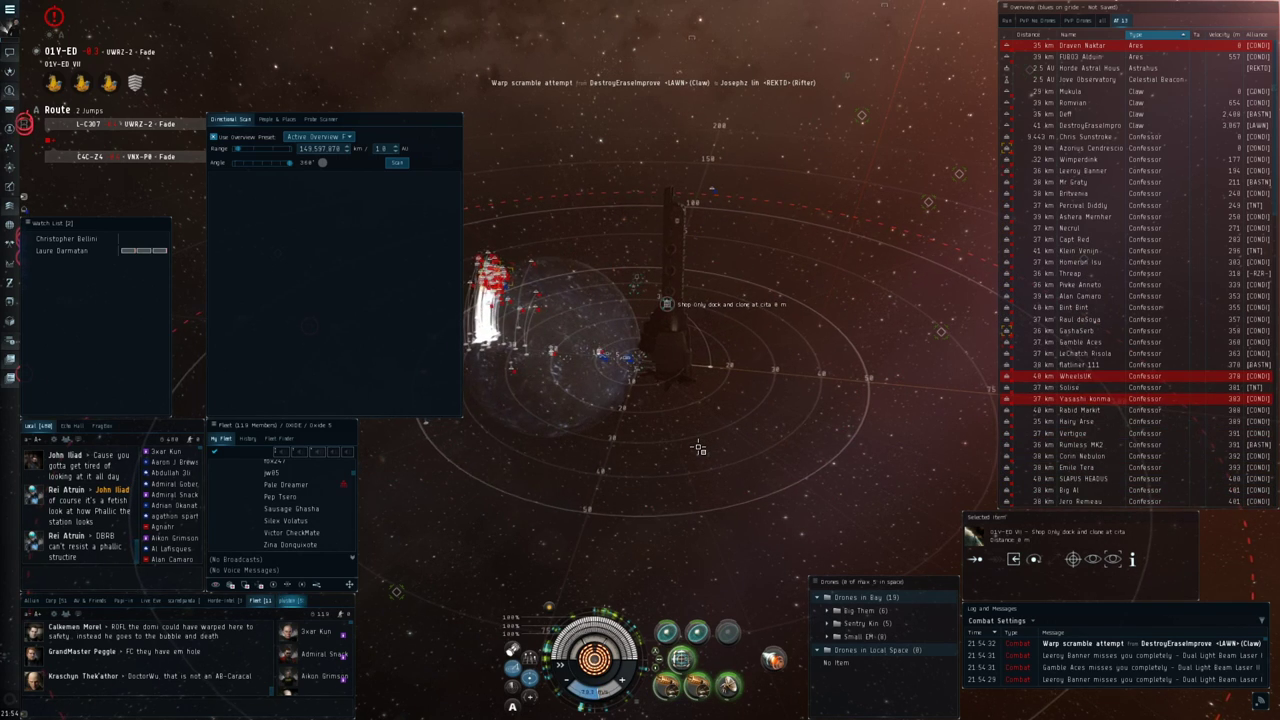
scroll(697, 448, "up", 3)
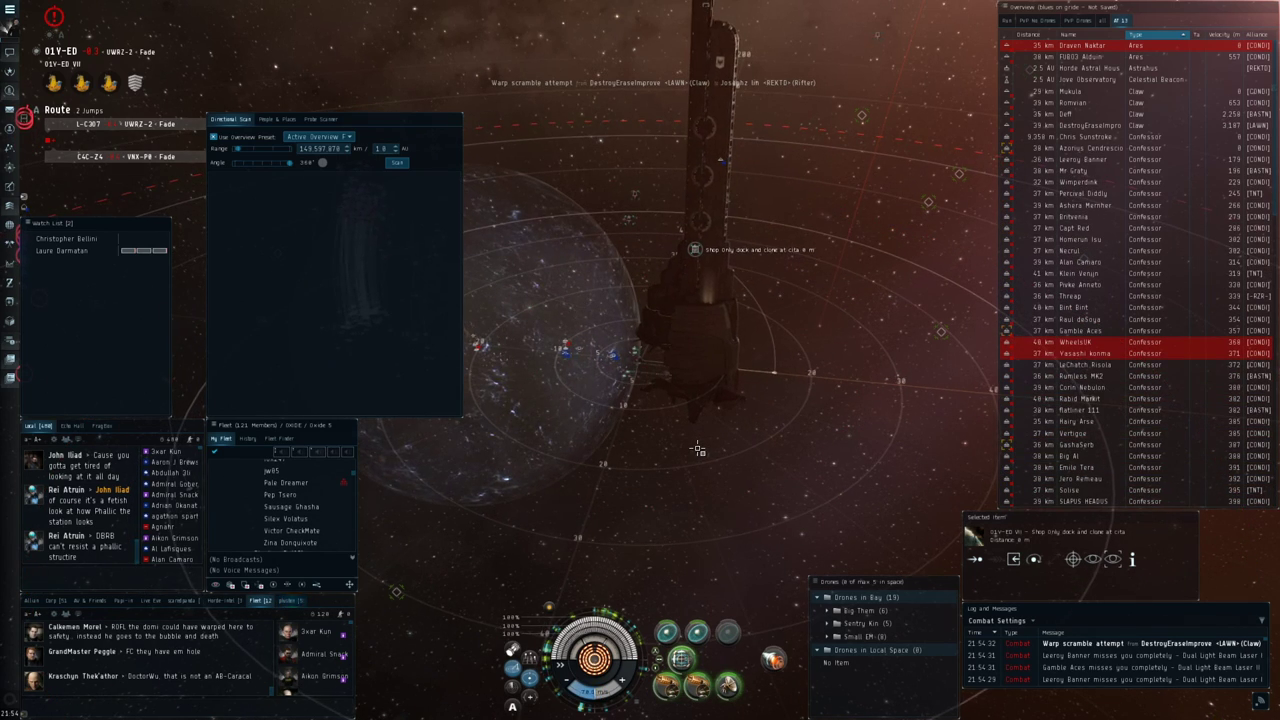
scroll(697, 448, "down", 3)
scroll(695, 450, "up", 3)
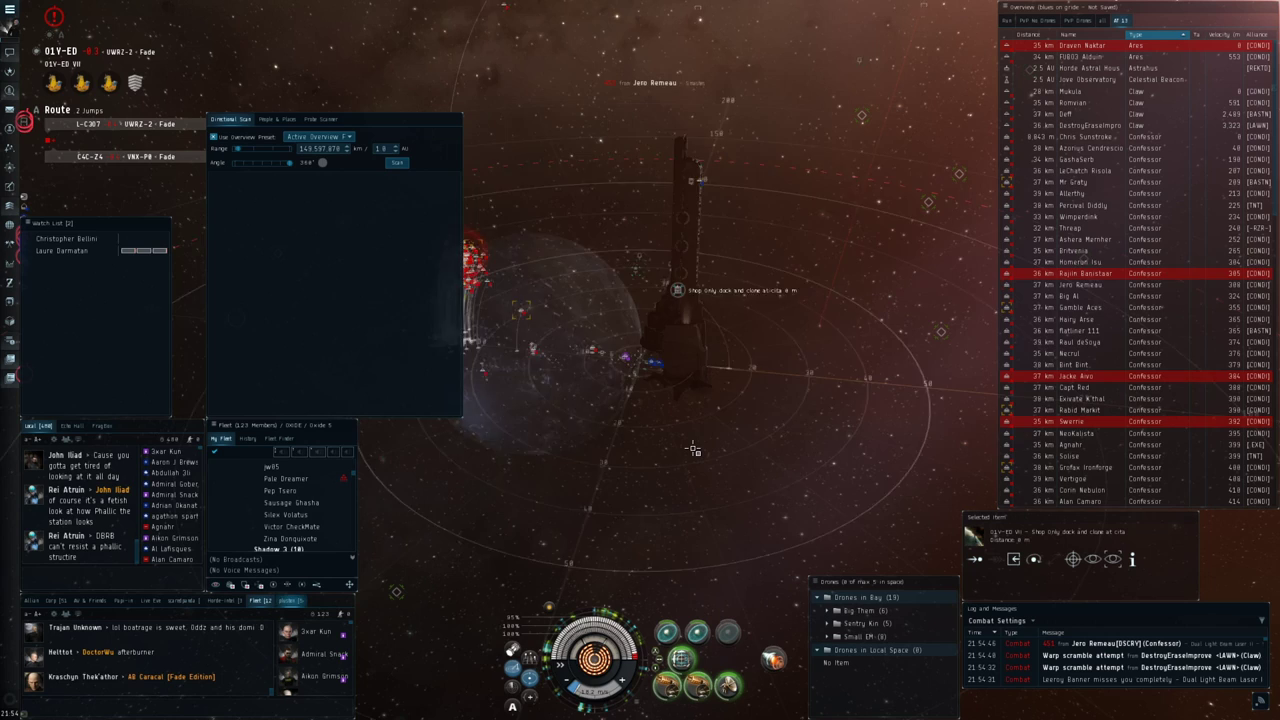
scroll(694, 450, "down", 3)
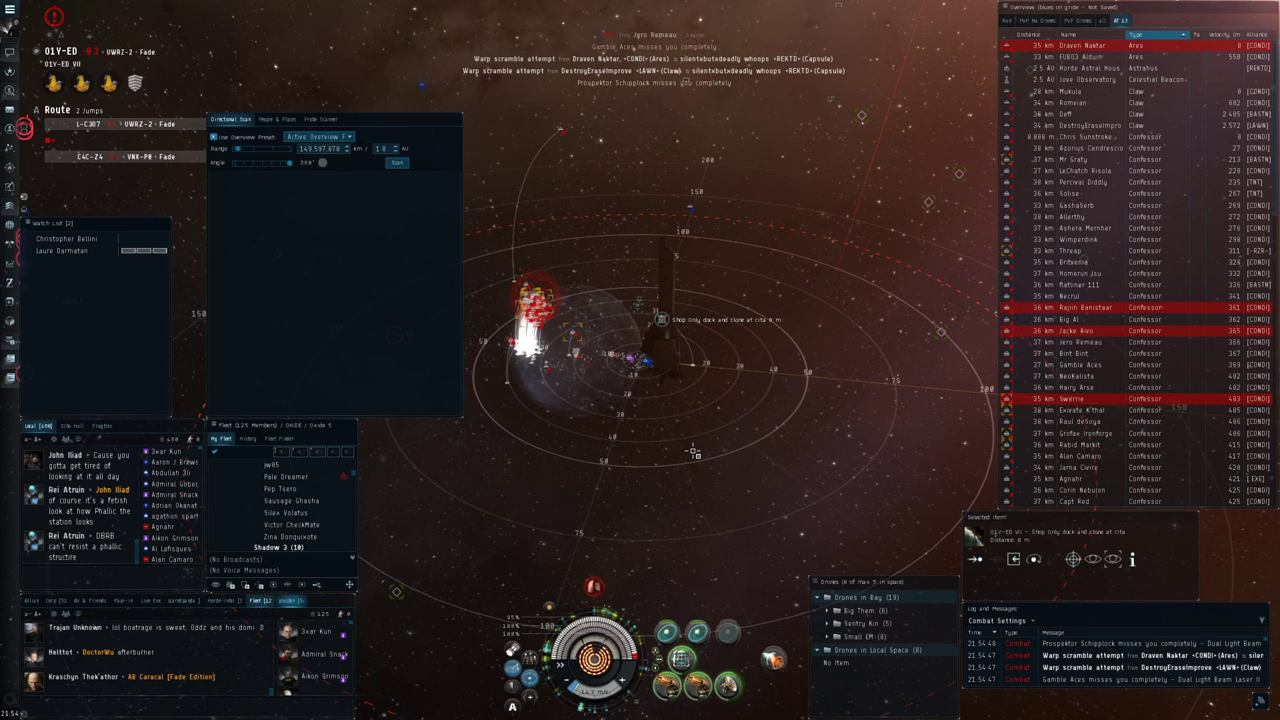
scroll(698, 452, "up", 3)
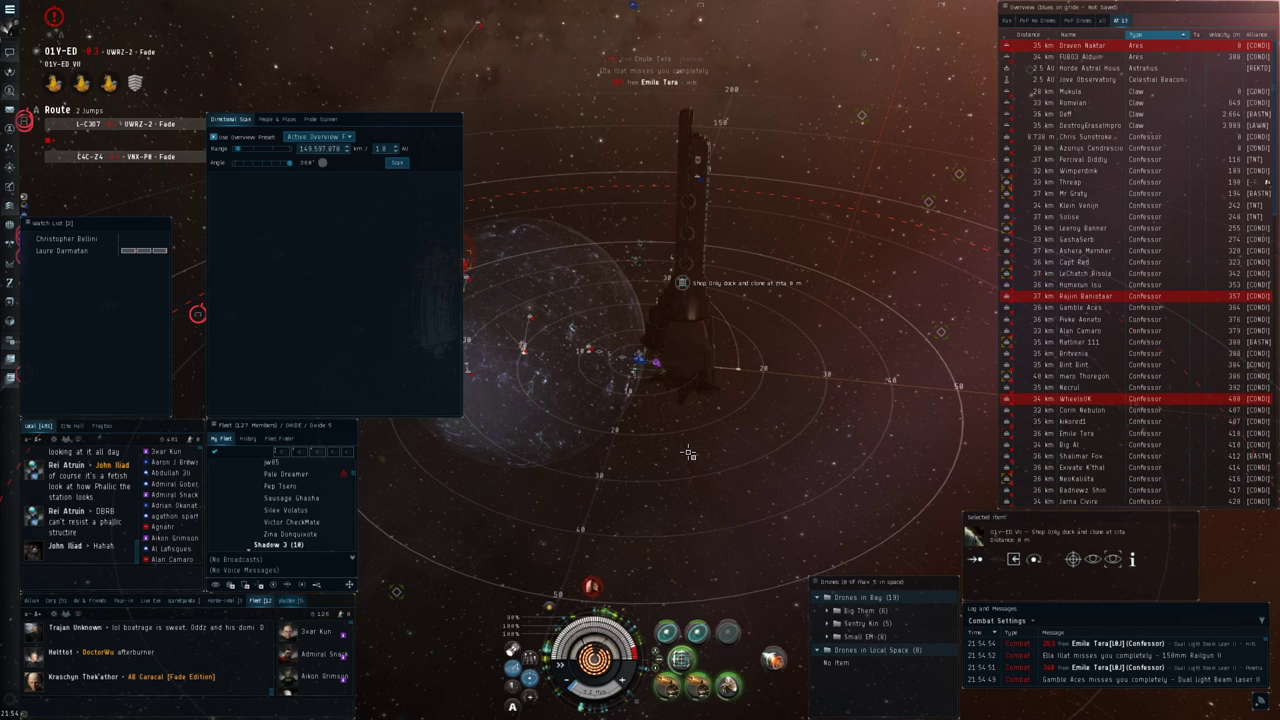
scroll(689, 453, "down", 4)
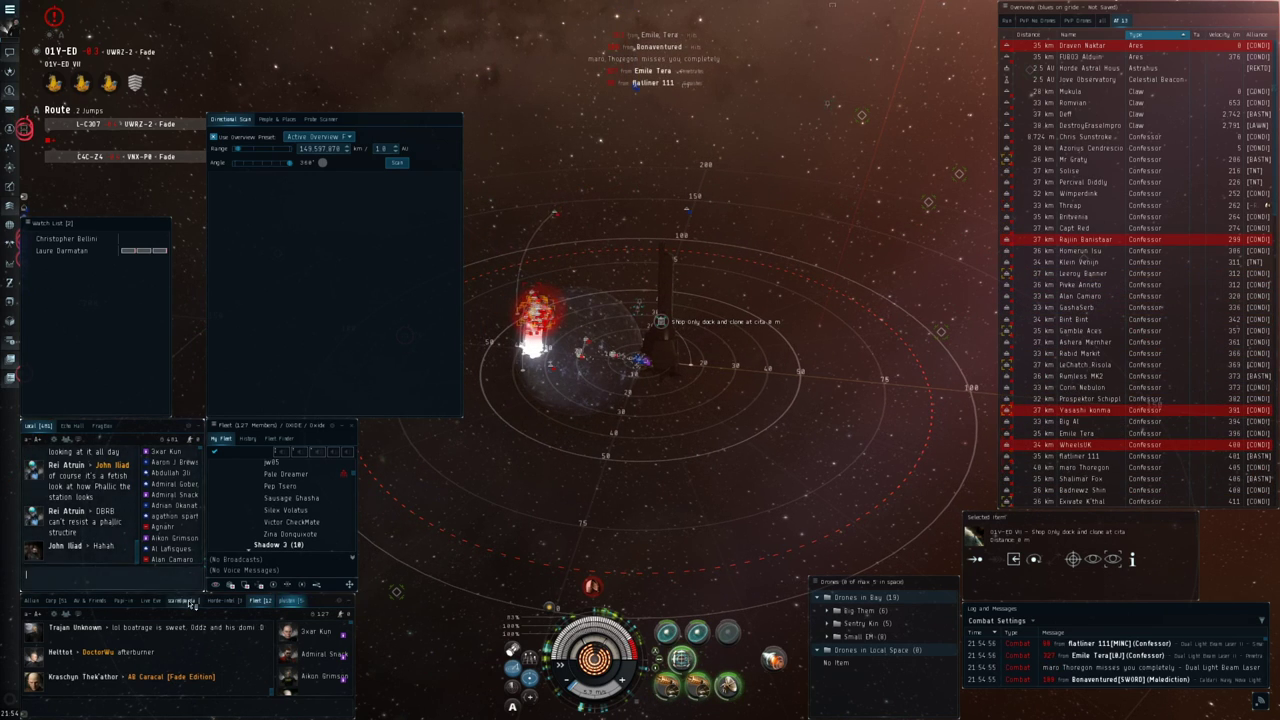
type("The M")
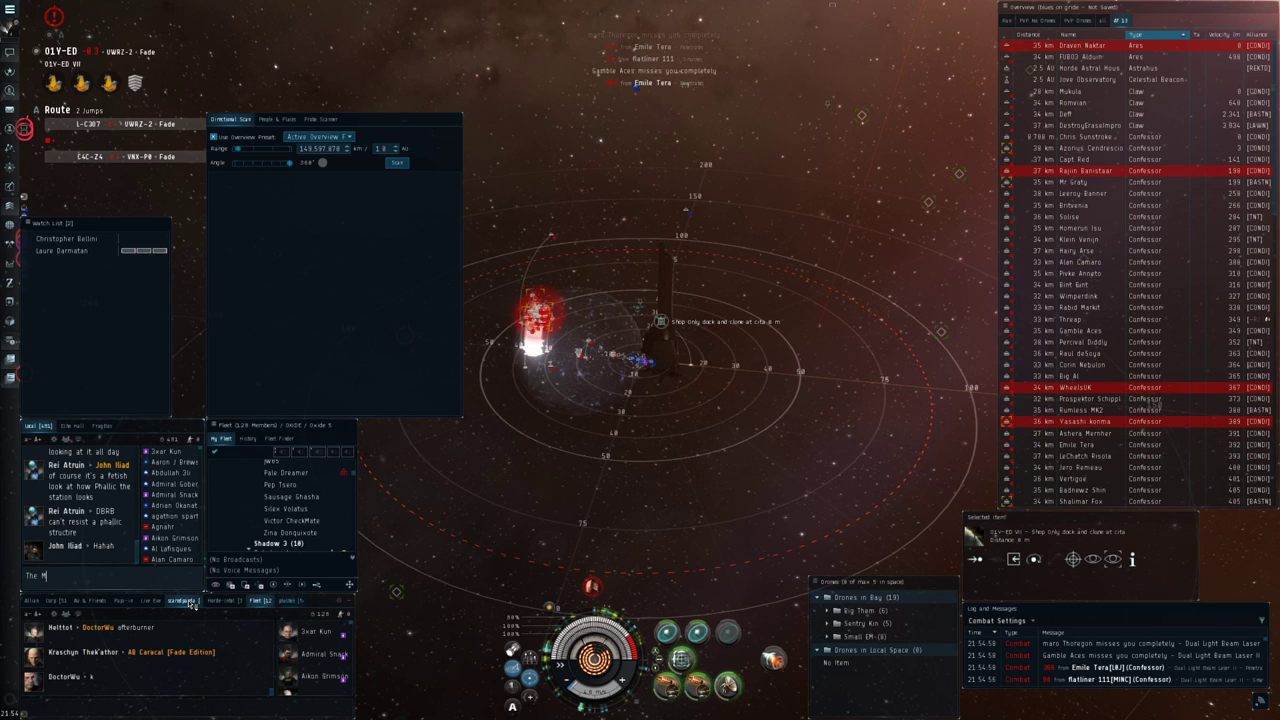
type("a")
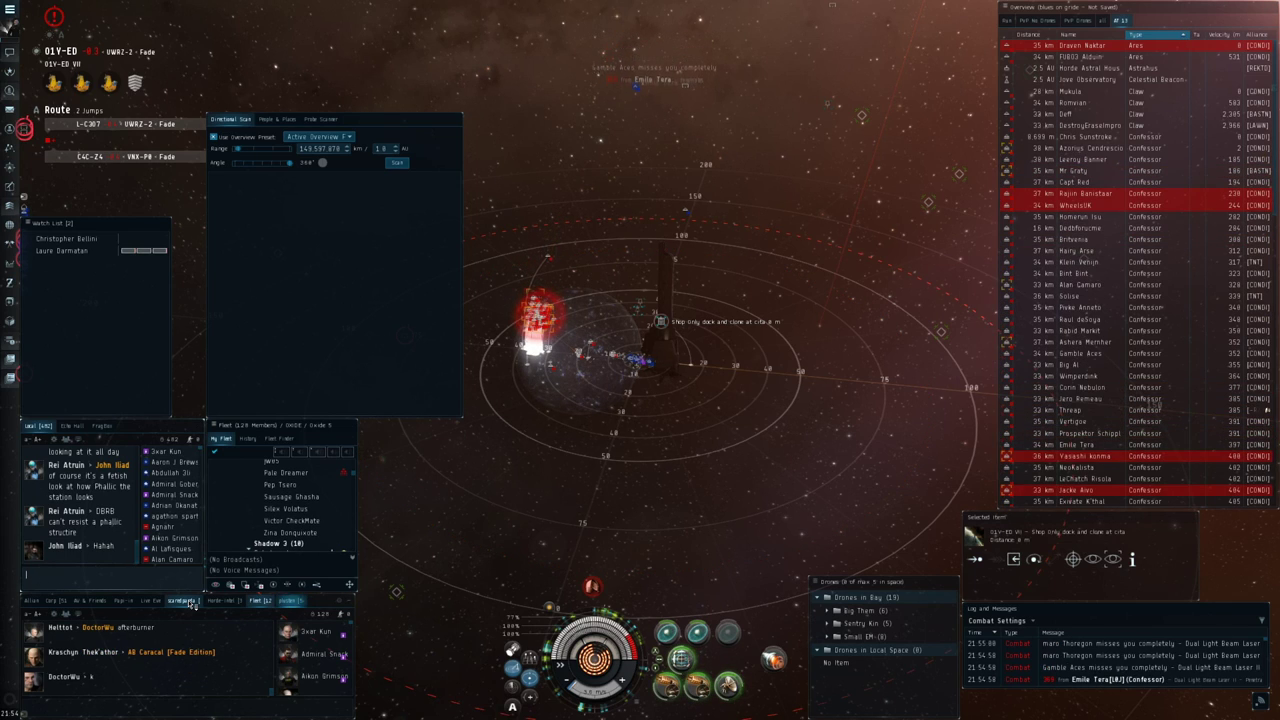
Send taunting Local chat messages, including 'SHOOT ME' and a long 'hahaha'
key("Return")
type("SH")
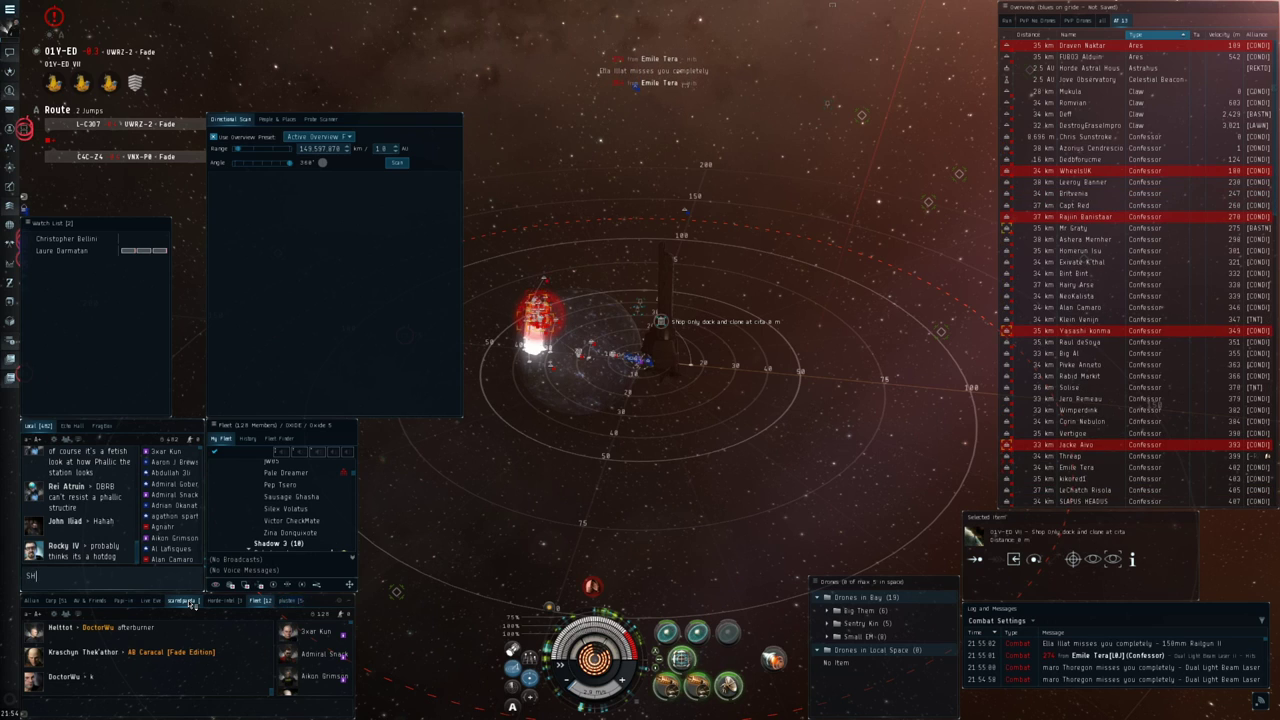
type("OOT ME")
key("Return")
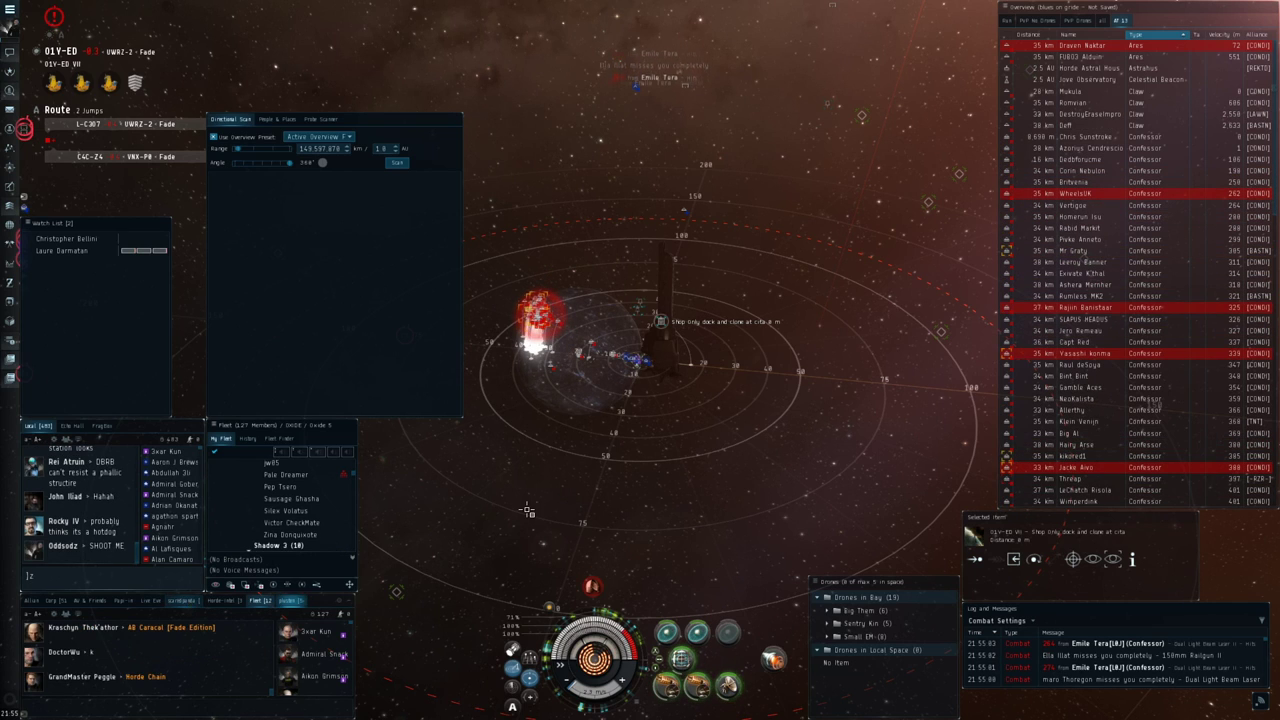
left_click_drag(668, 462, 722, 456)
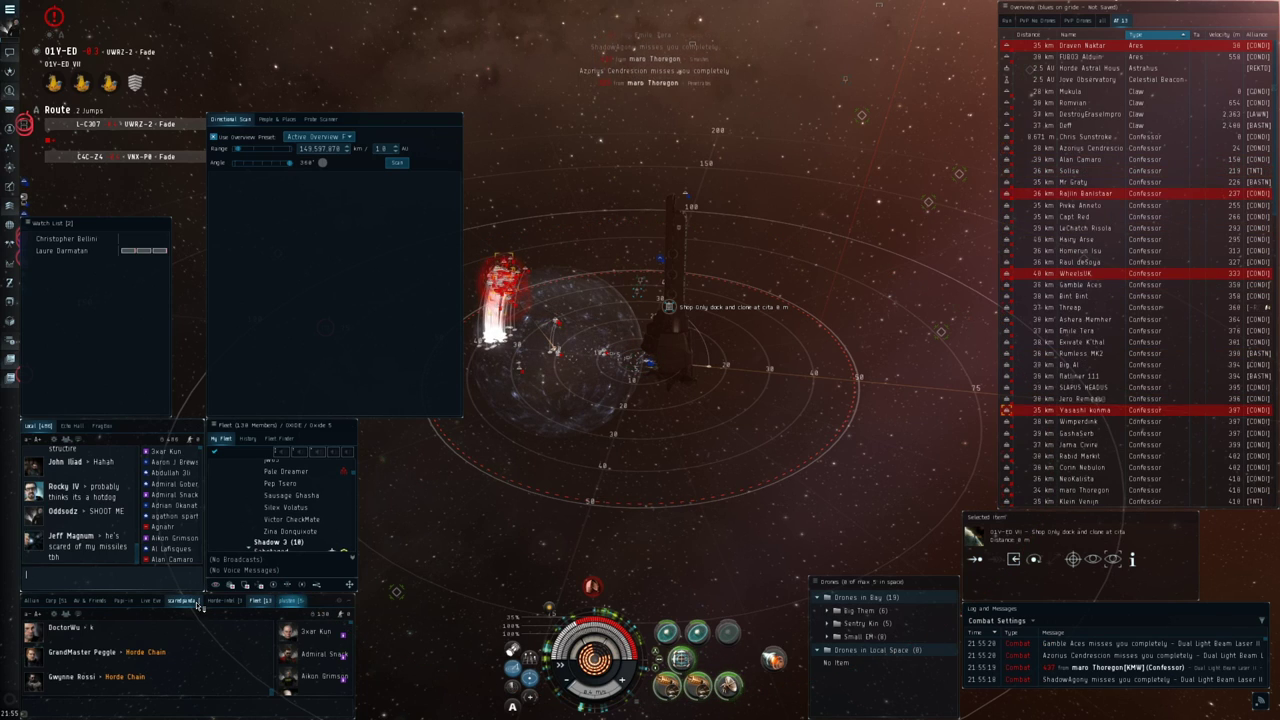
type("hahahahahahahaha")
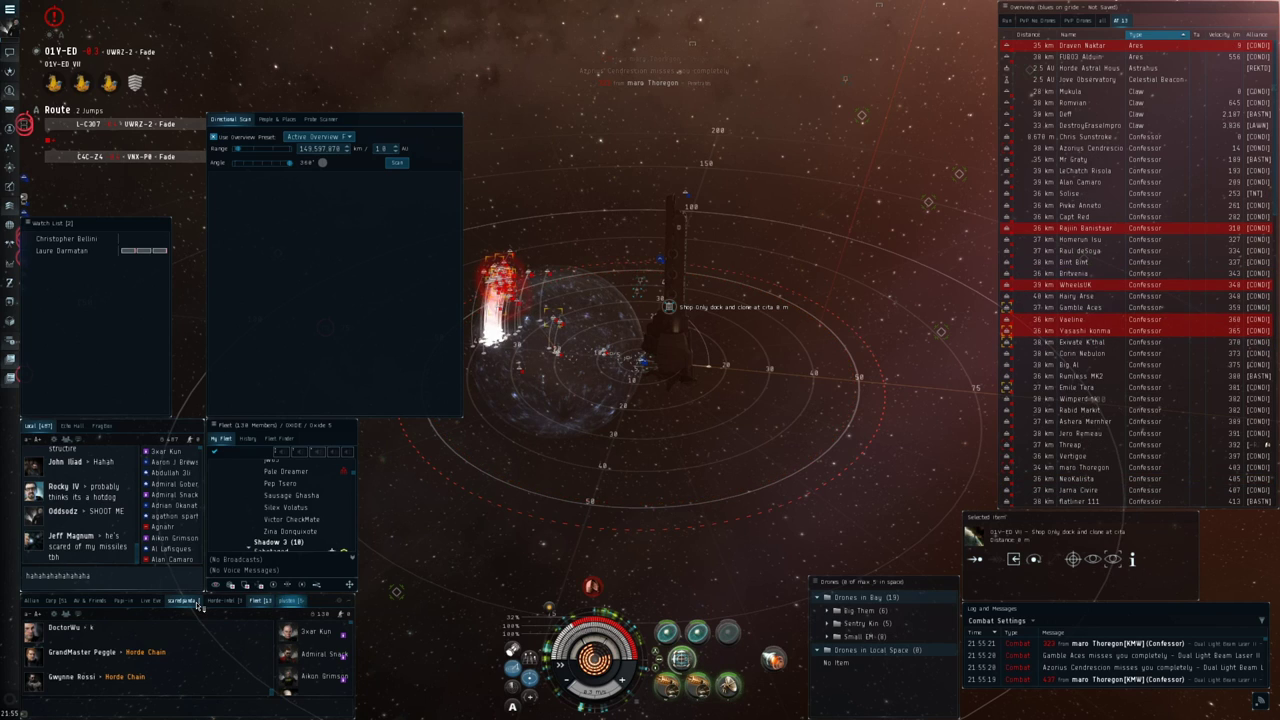
key("Return")
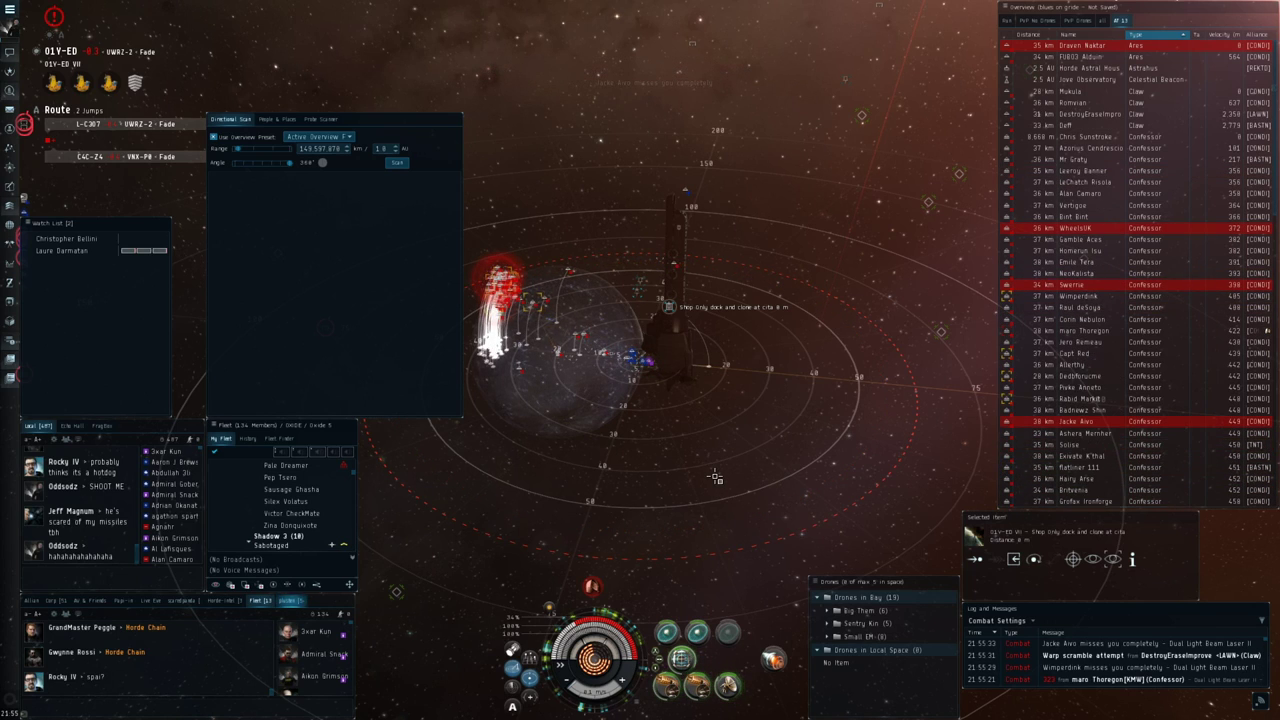
scroll(716, 477, "down", 5)
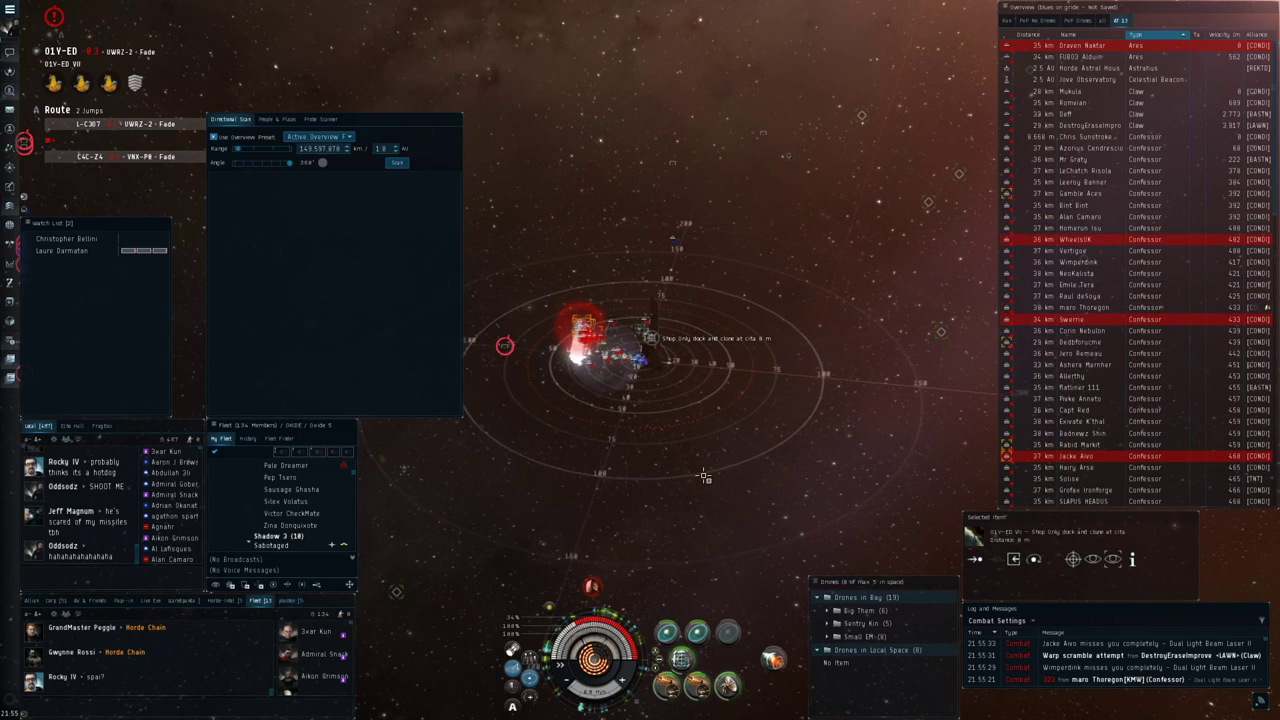
scroll(733, 456, "up", 5)
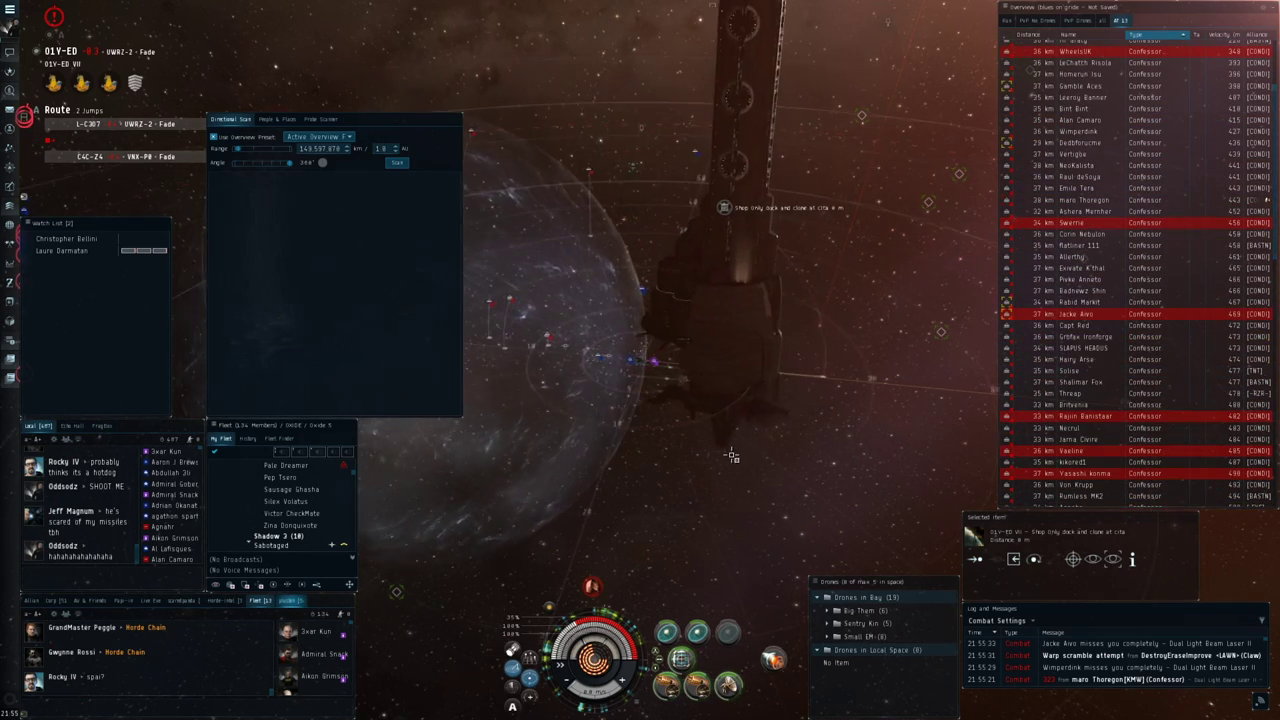
scroll(733, 456, "down", 4)
scroll(733, 456, "up", 3)
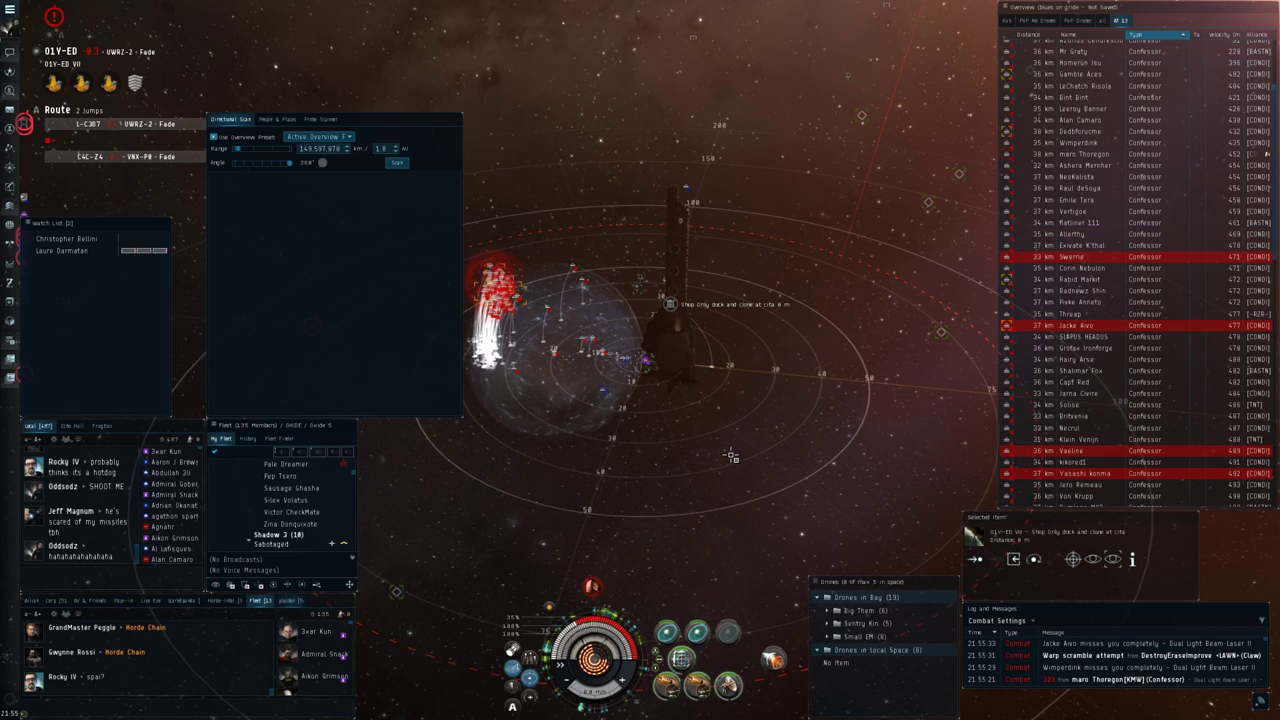
scroll(1075, 448, "down", 5)
scroll(1075, 448, "down", 5)
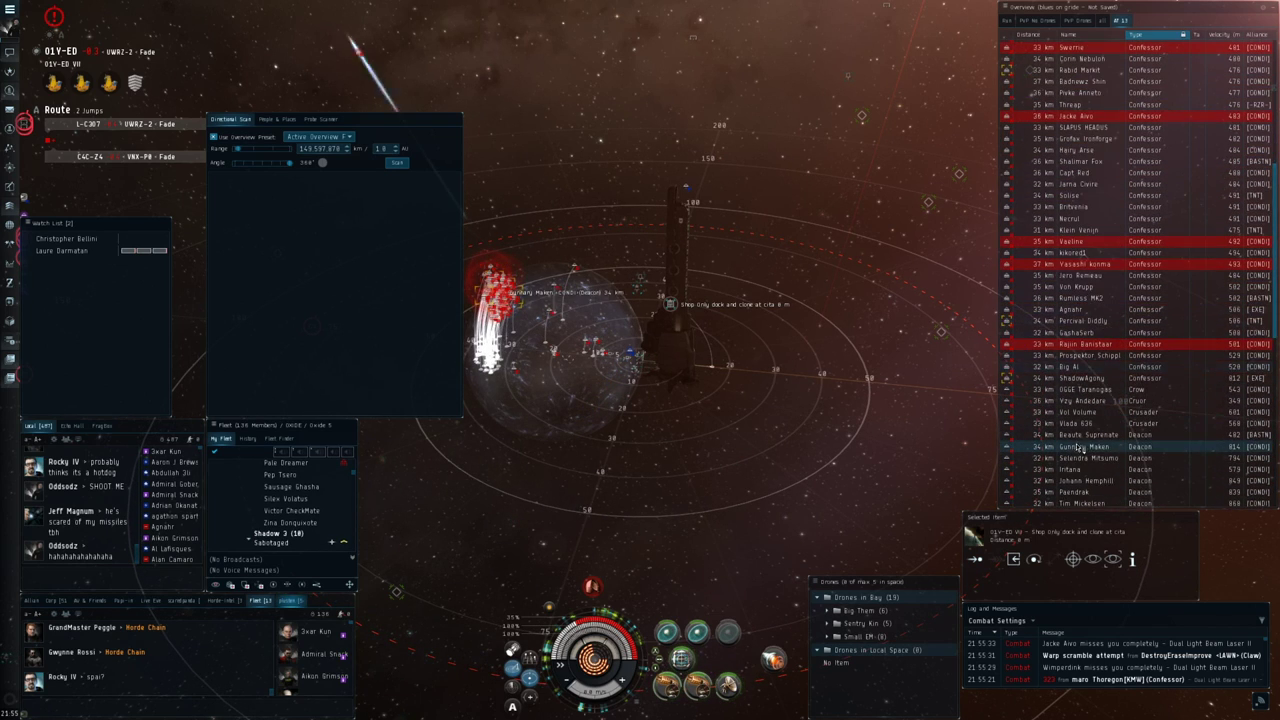
scroll(1075, 448, "up", 5)
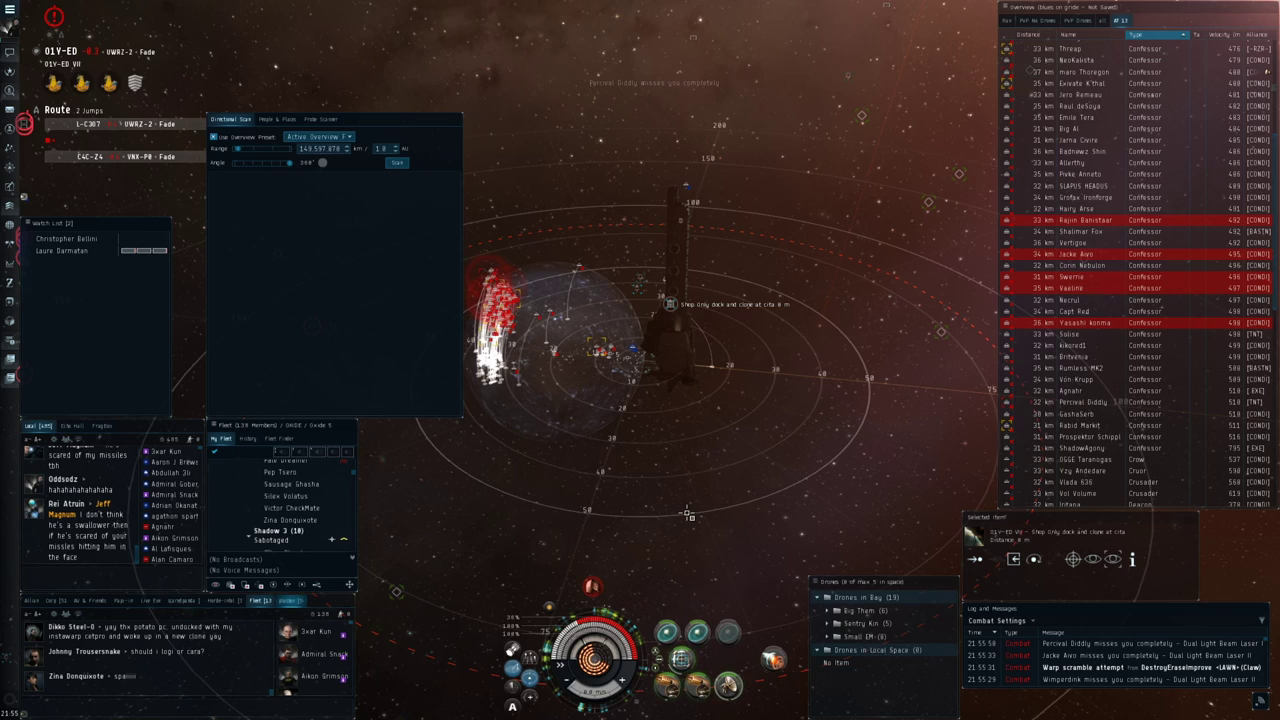
scroll(690, 500, "up", 8)
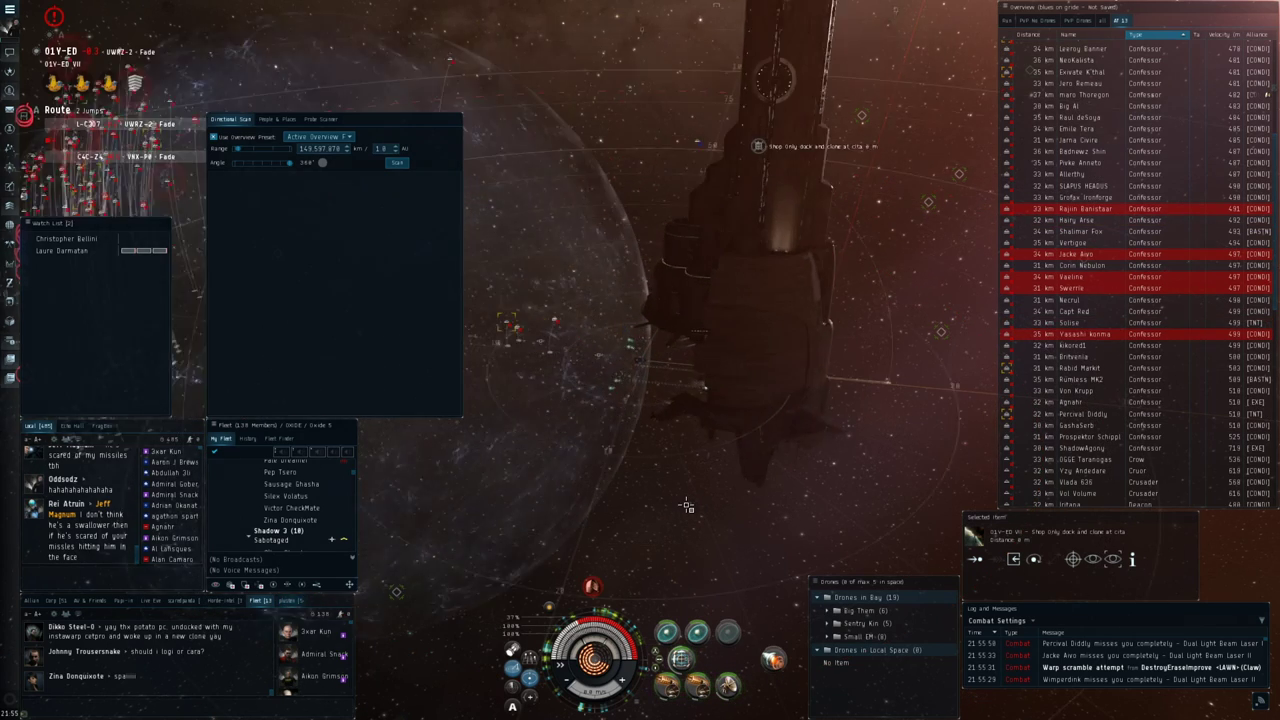
scroll(686, 504, "down", 6)
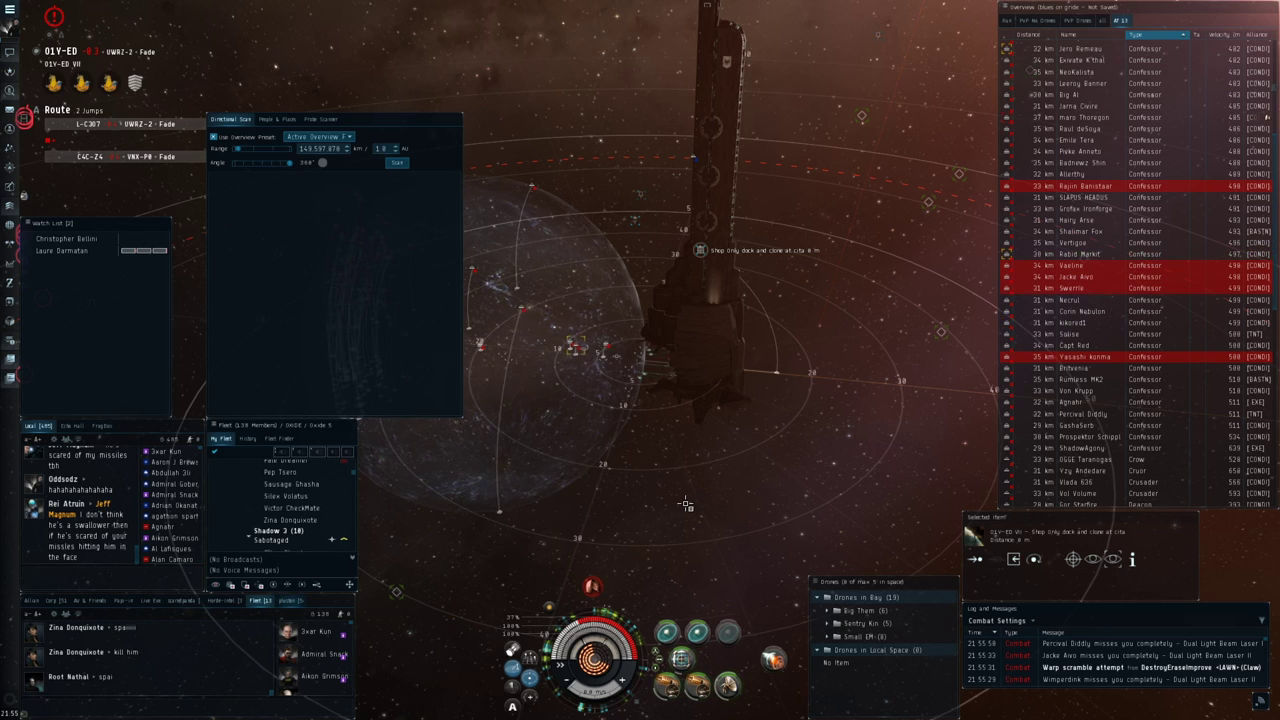
scroll(686, 504, "down", 5)
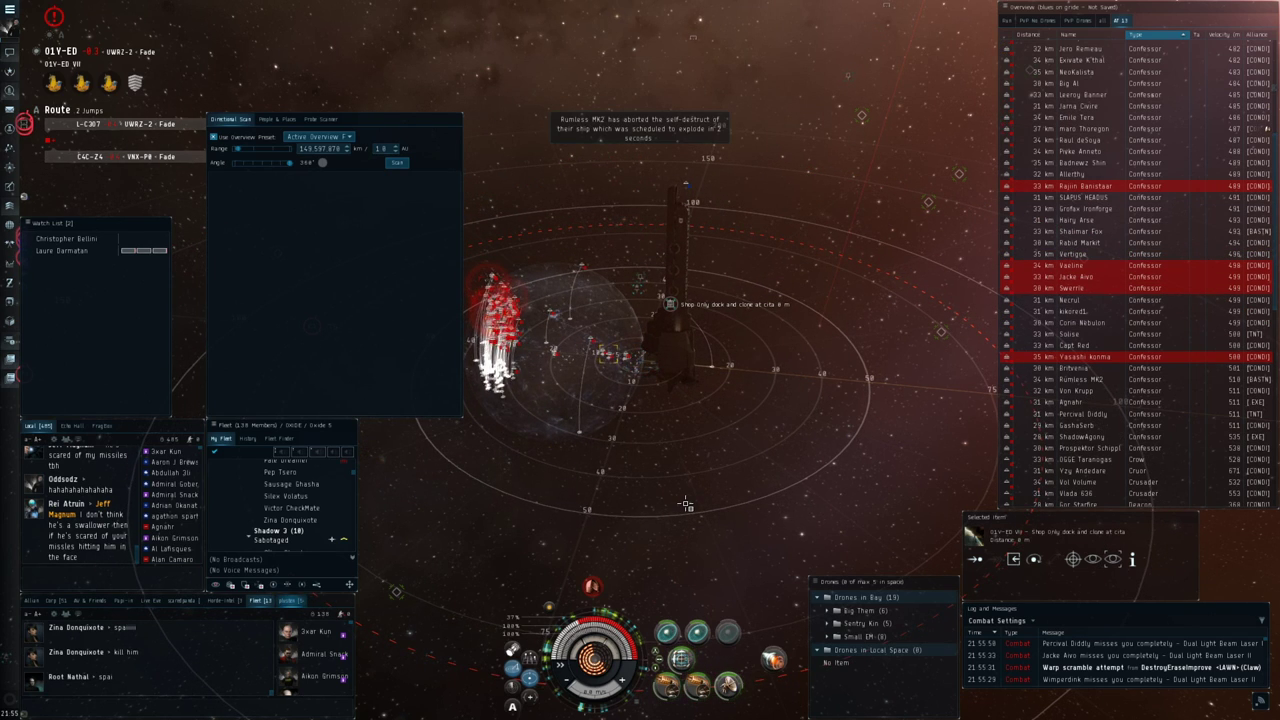
scroll(686, 504, "down", 5)
scroll(686, 504, "down", 5)
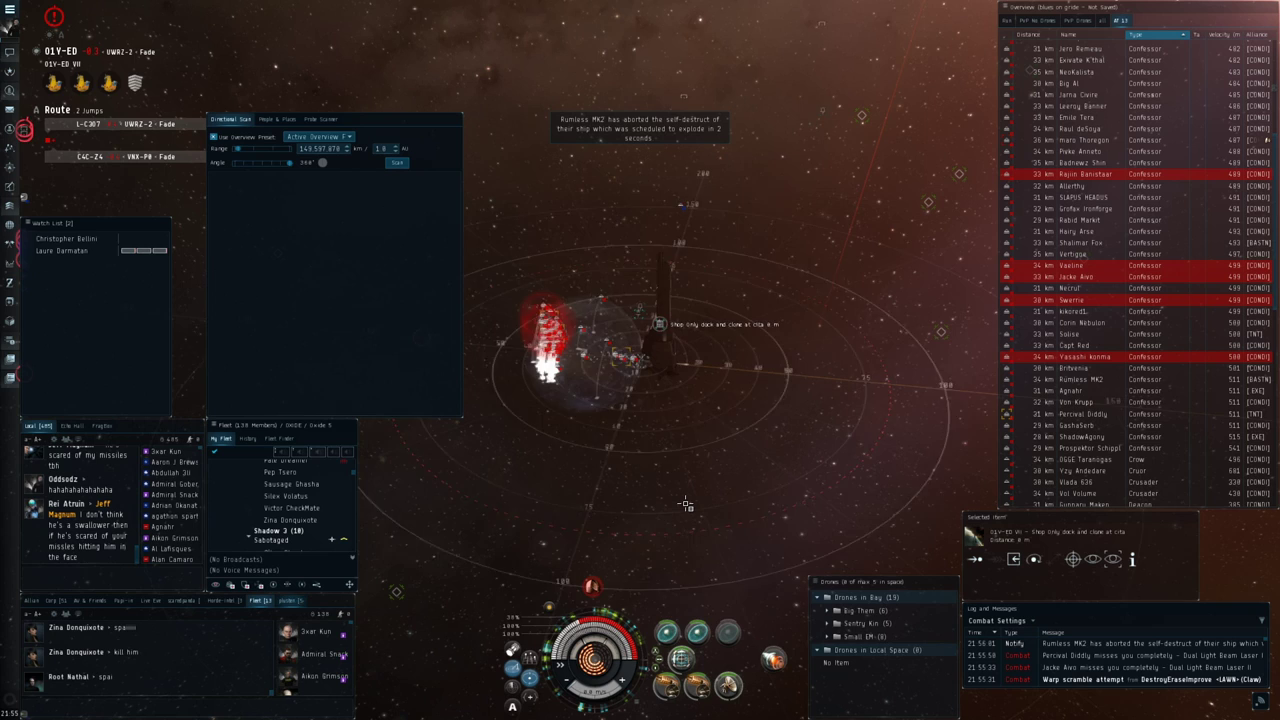
scroll(686, 504, "up", 3)
scroll(686, 504, "up", 3)
scroll(686, 504, "down", 3)
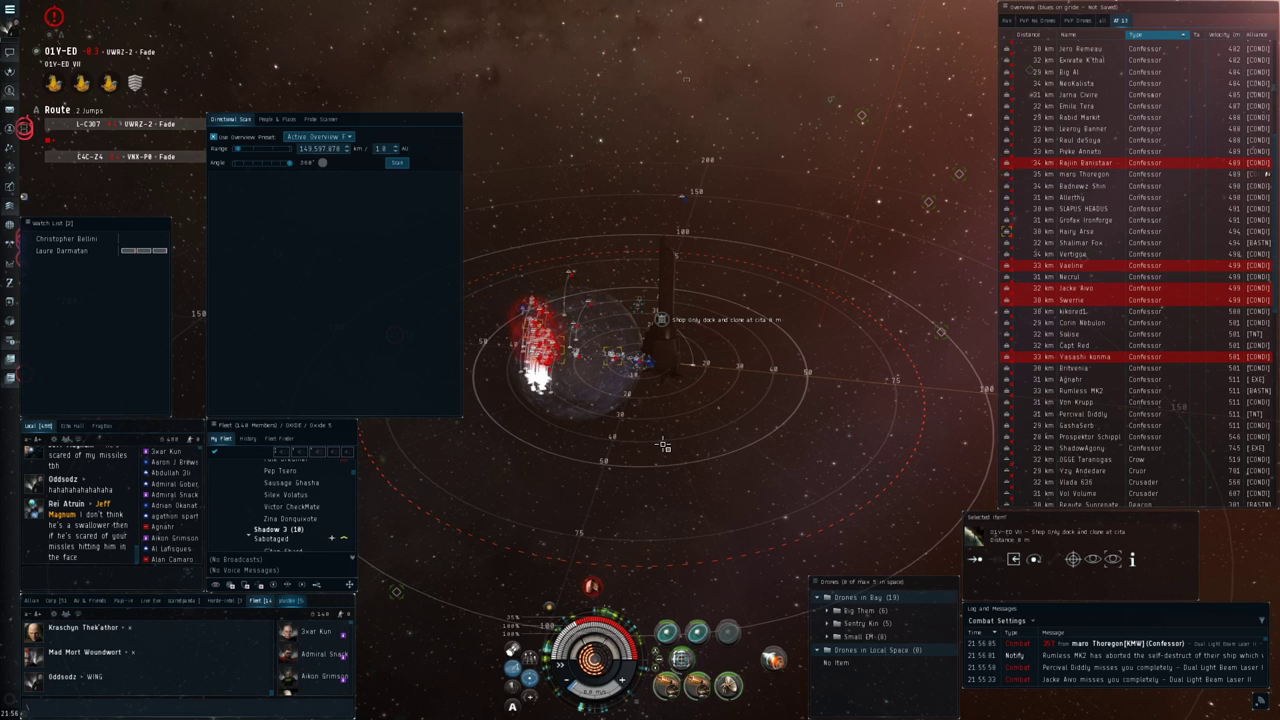
scroll(663, 445, "up", 2)
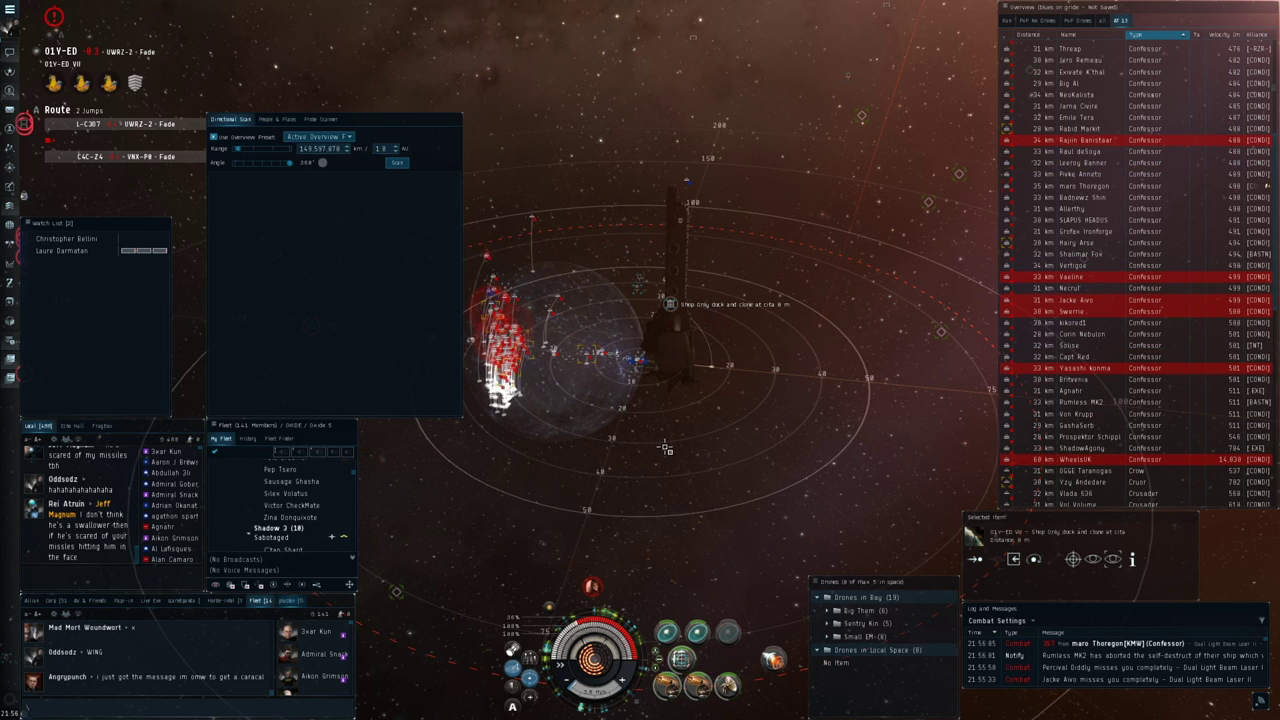
left_click_drag(665, 447, 660, 458)
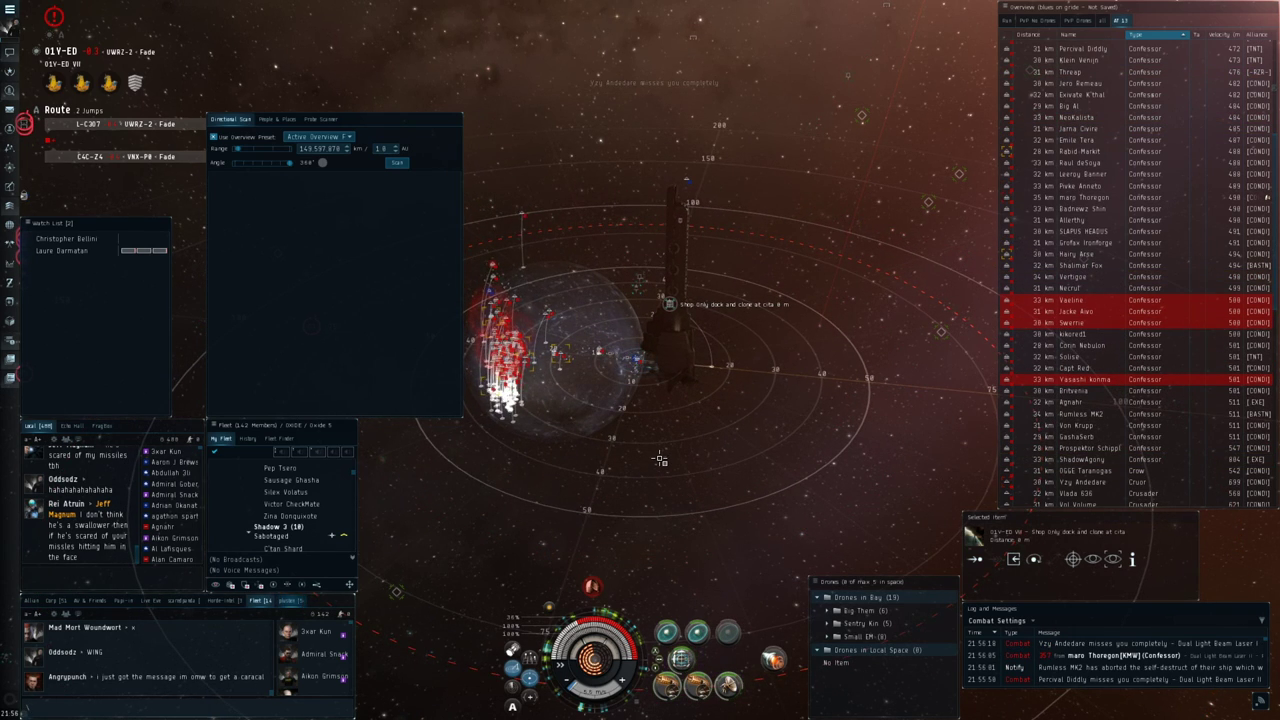
scroll(660, 460, "up", 3)
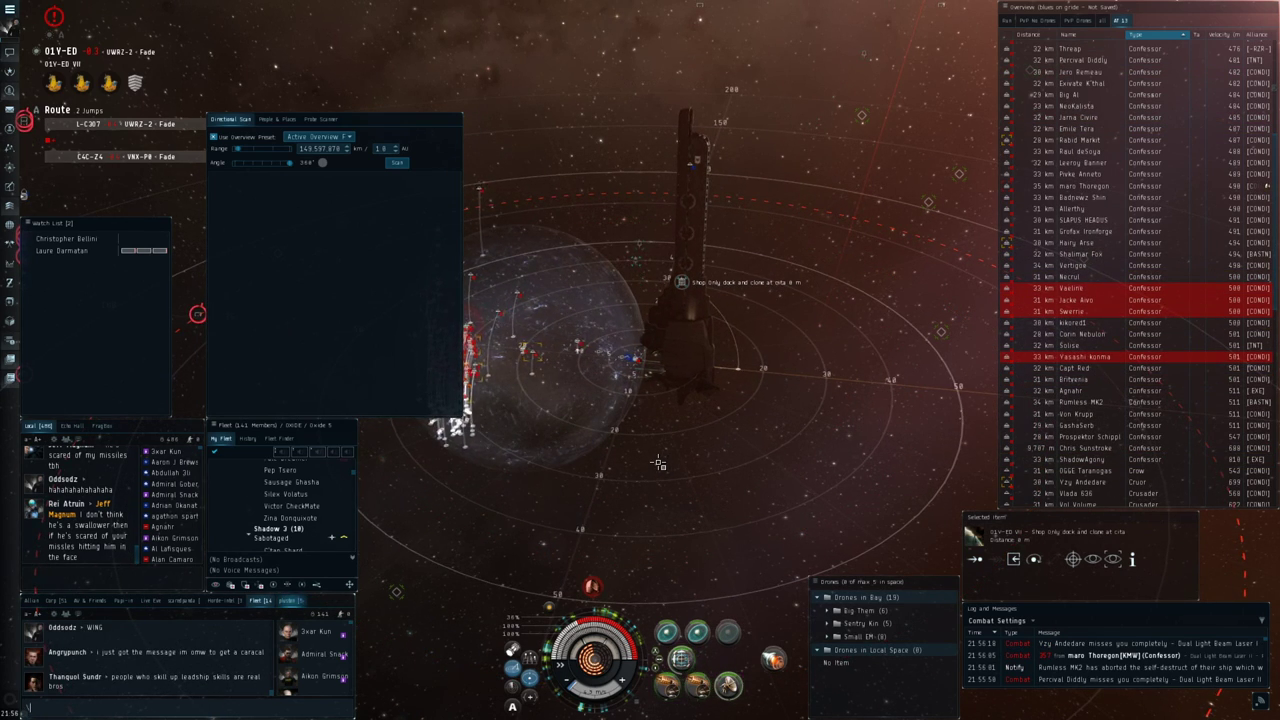
scroll(660, 462, "down", 3)
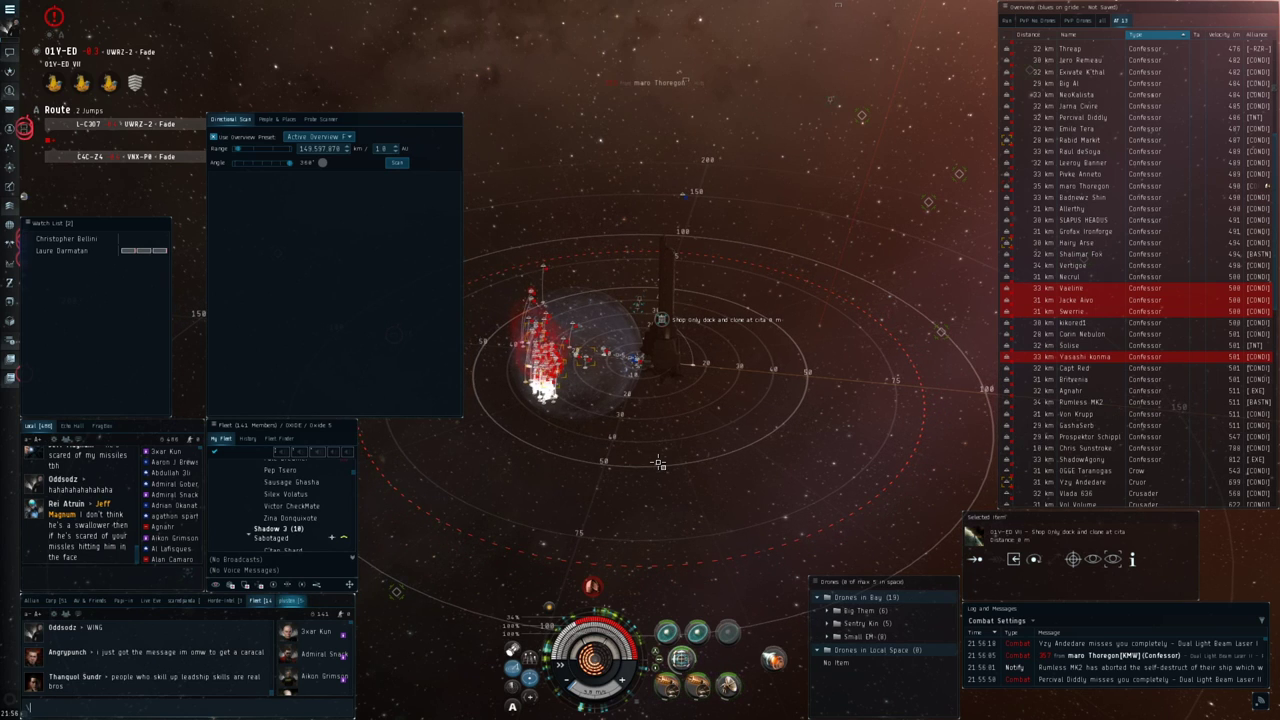
left_click_drag(660, 462, 657, 465)
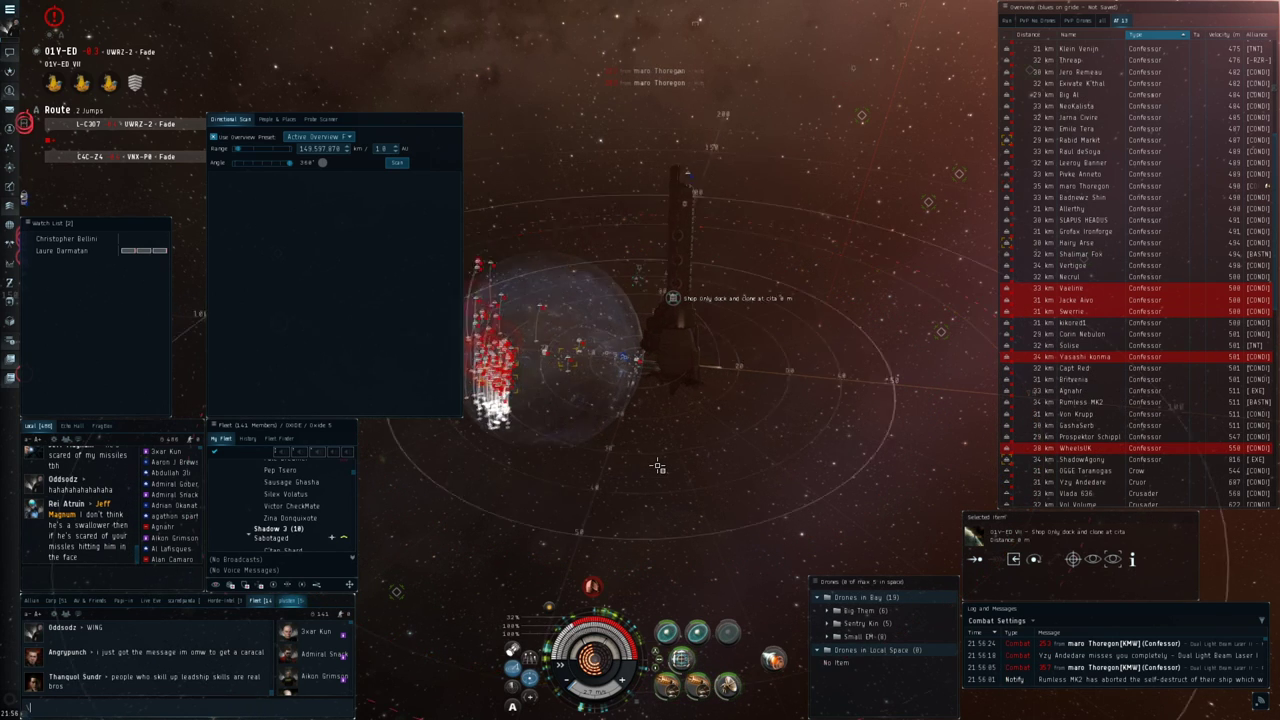
scroll(657, 465, "up", 3)
left_click_drag(624, 470, 623, 478)
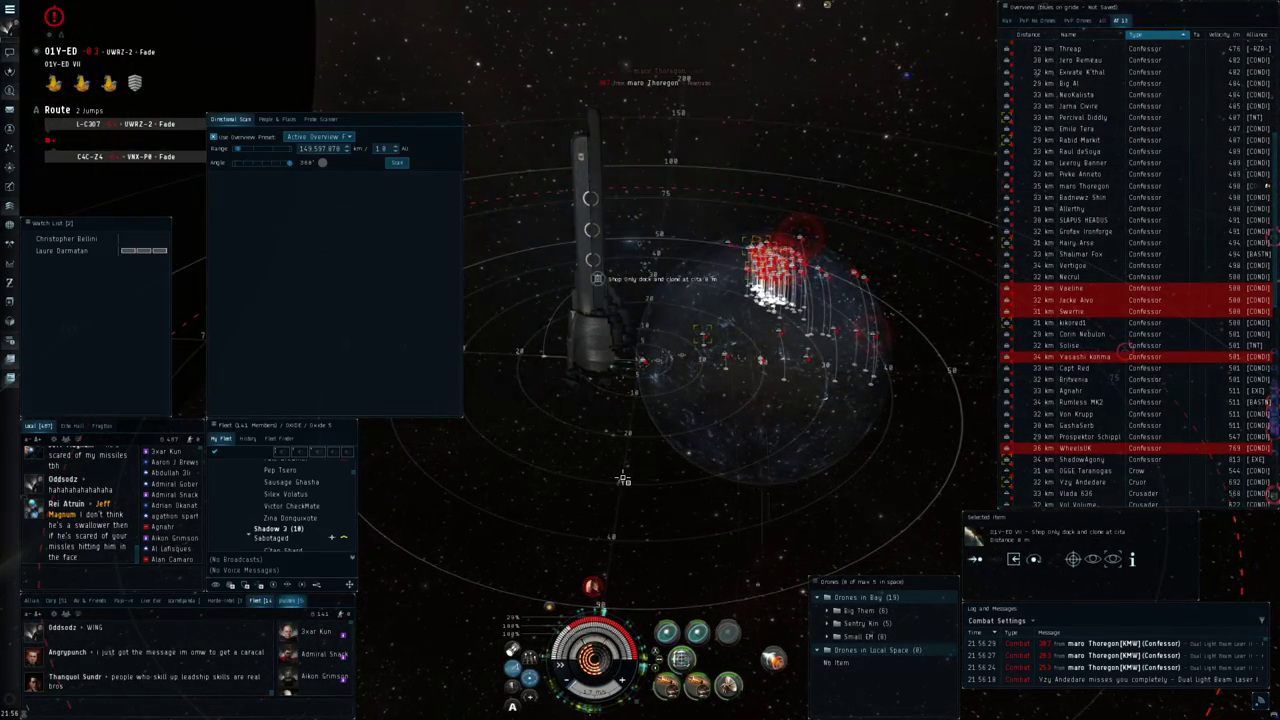
mouse_move(617, 475)
left_mouse_down()
mouse_move(688, 486)
mouse_move(613, 479)
left_mouse_up()
scroll(613, 478, "up", 5)
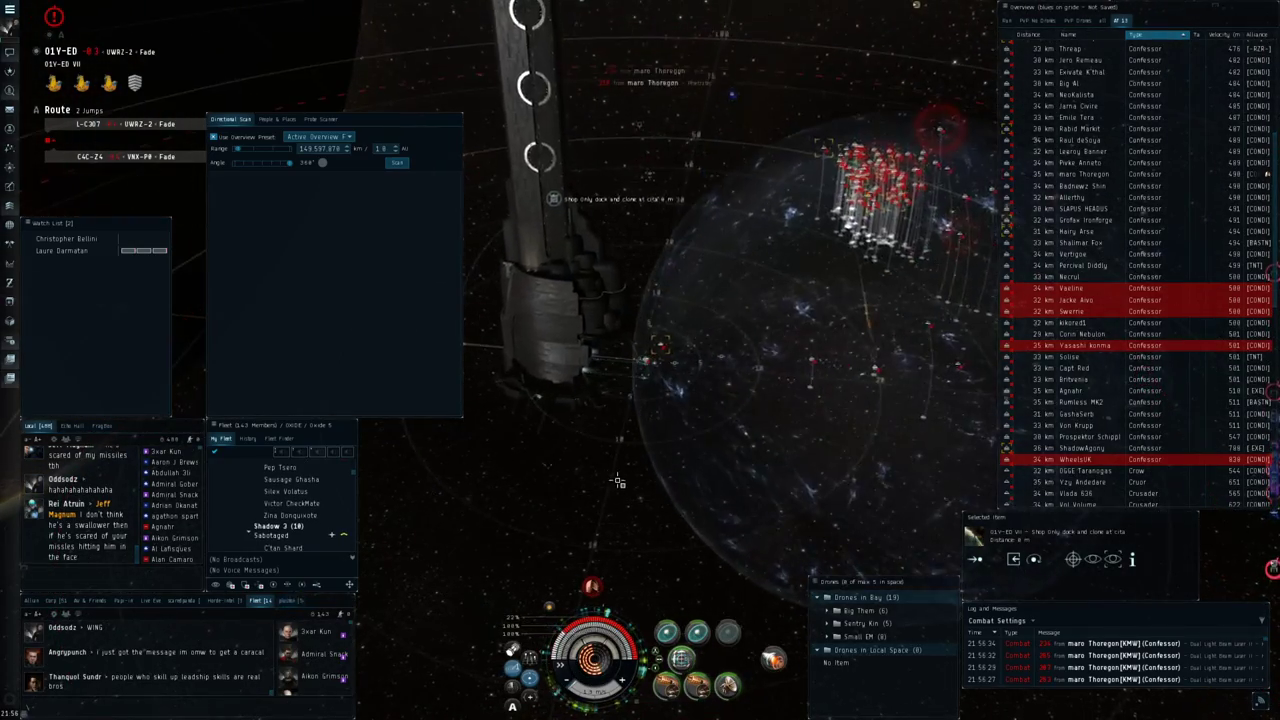
scroll(614, 482, "up", 5)
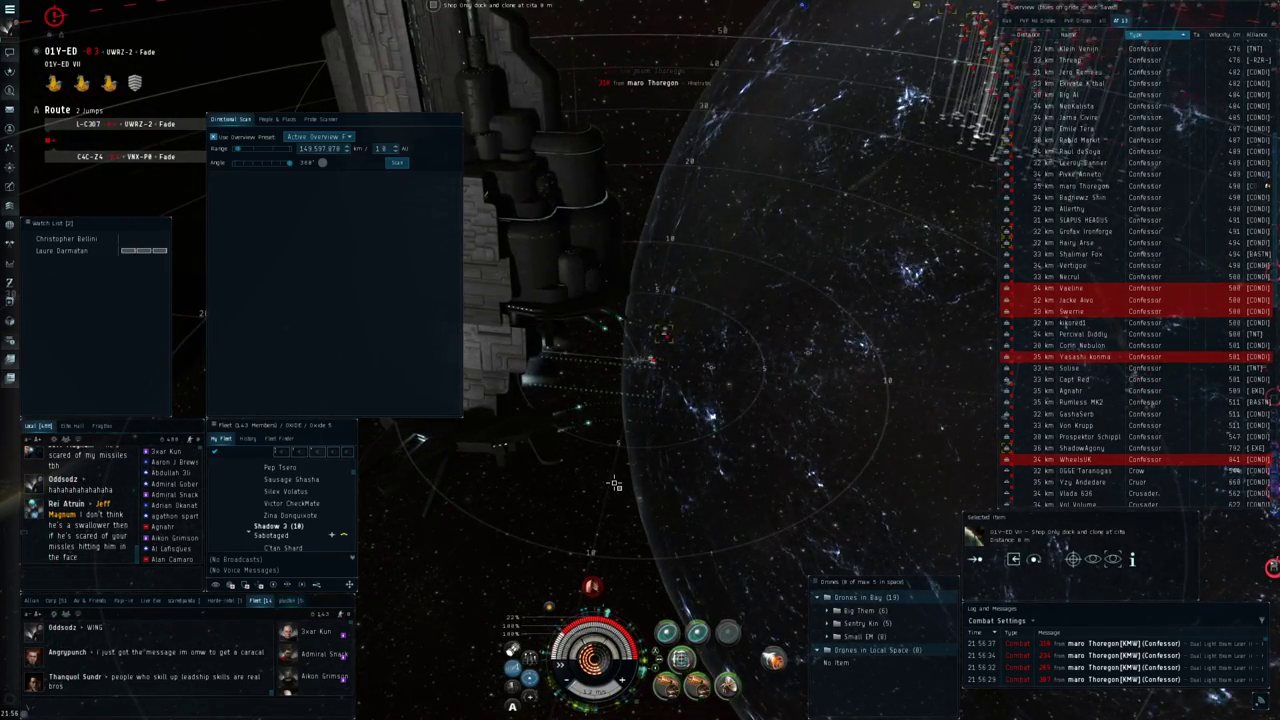
scroll(613, 484, "down", 5)
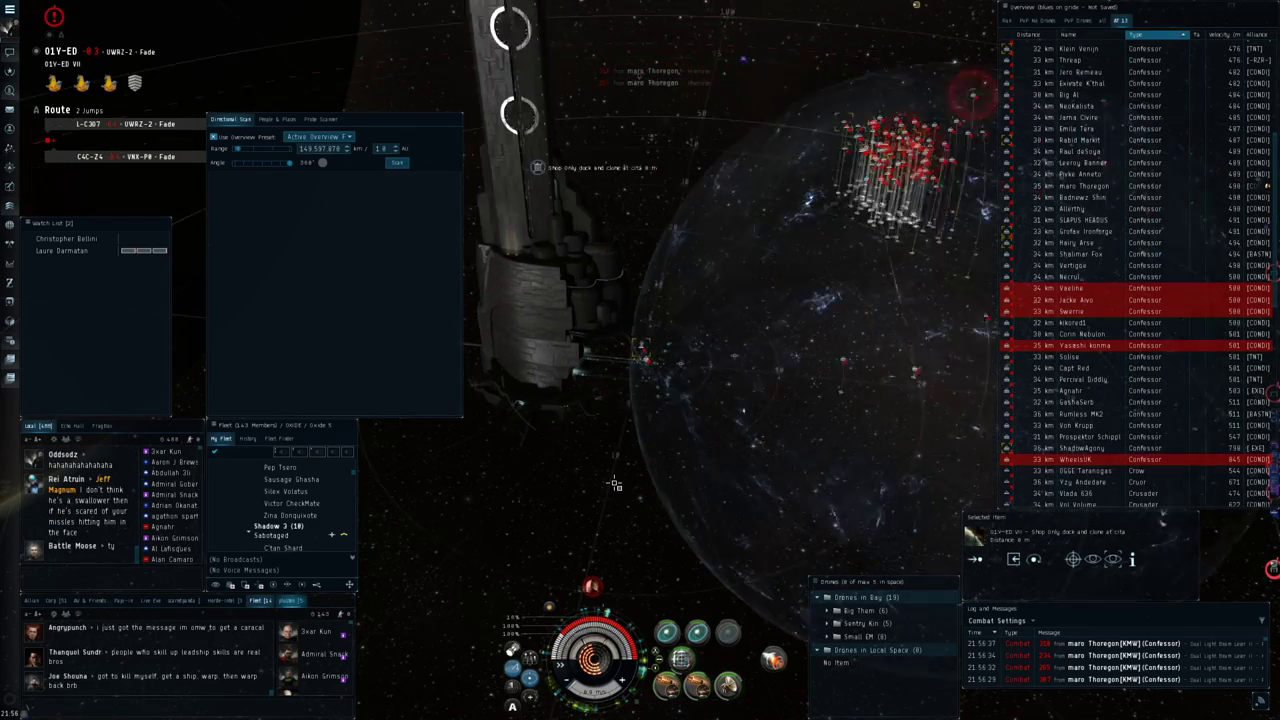
left_click_drag(613, 484, 613, 484)
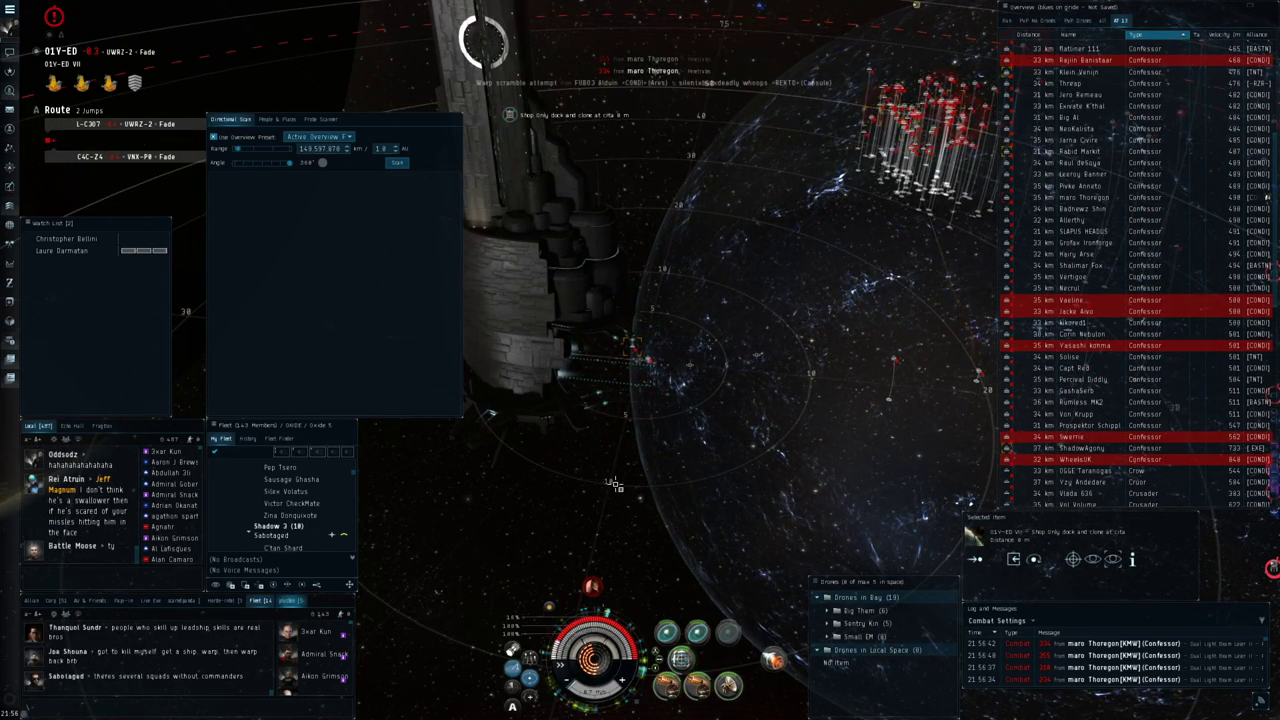
scroll(613, 484, "down", 5)
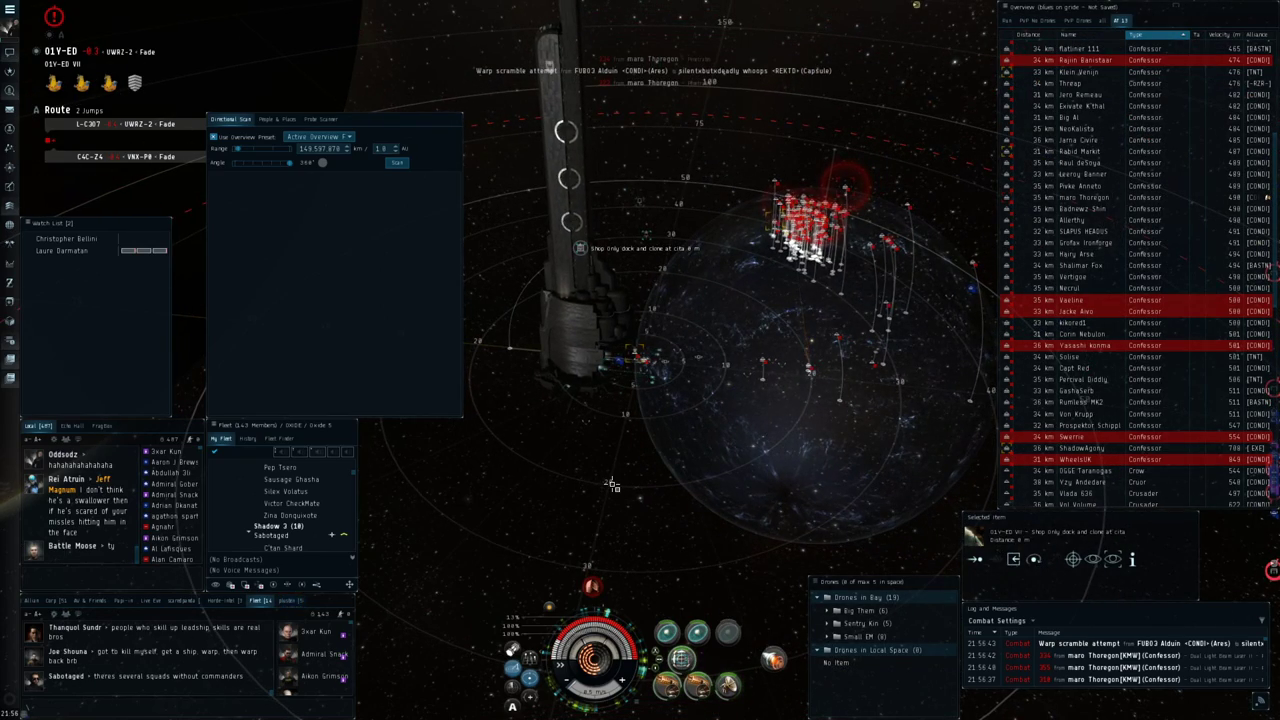
scroll(613, 484, "up", 5)
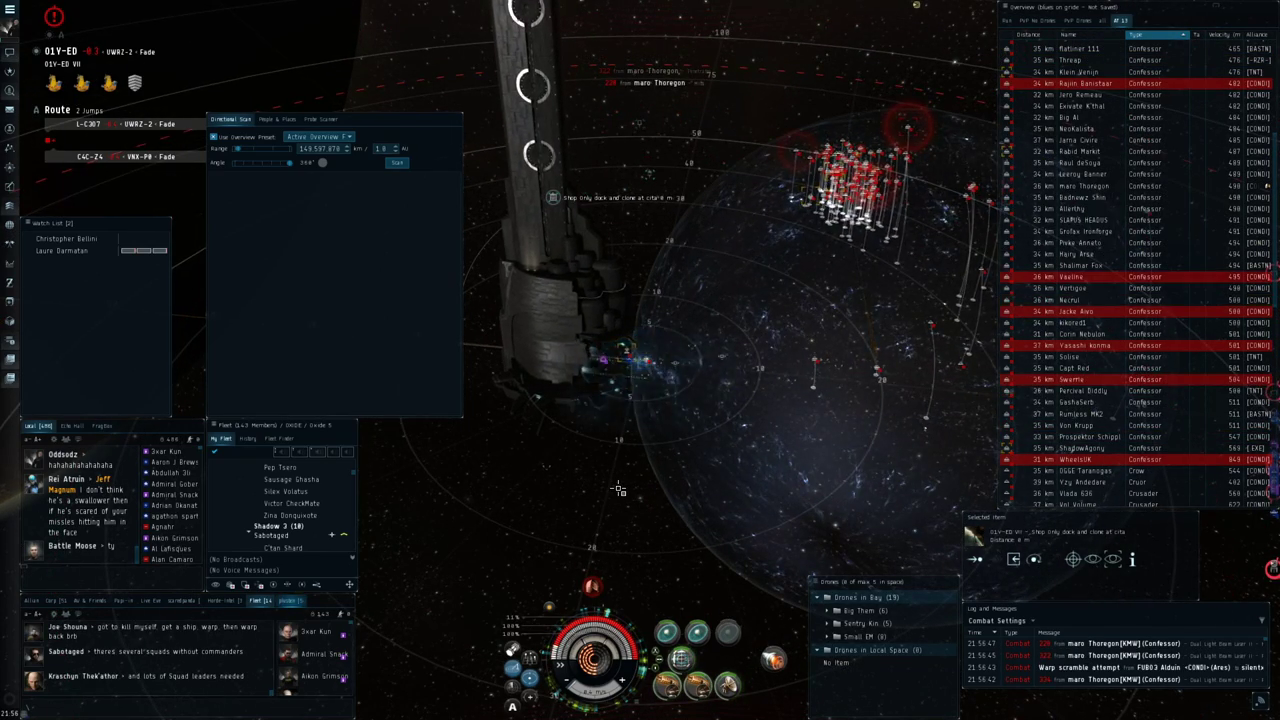
scroll(620, 490, "down", 5)
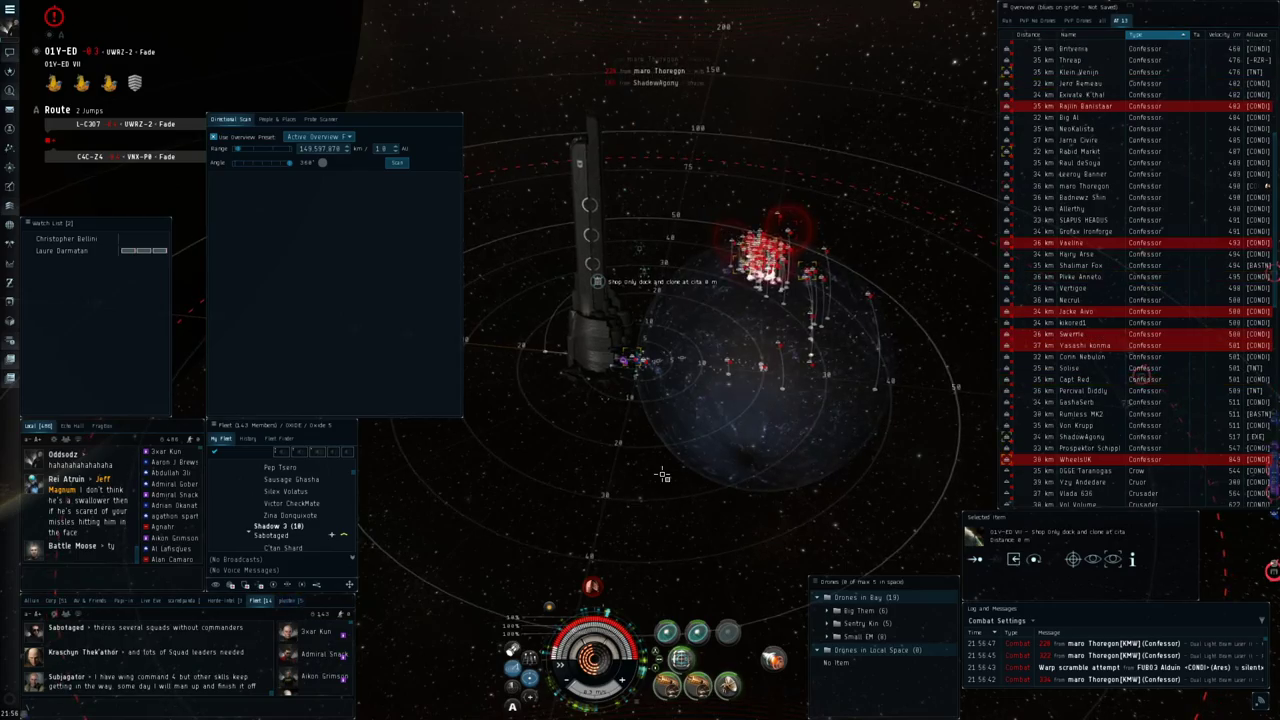
left_click_drag(620, 490, 585, 468)
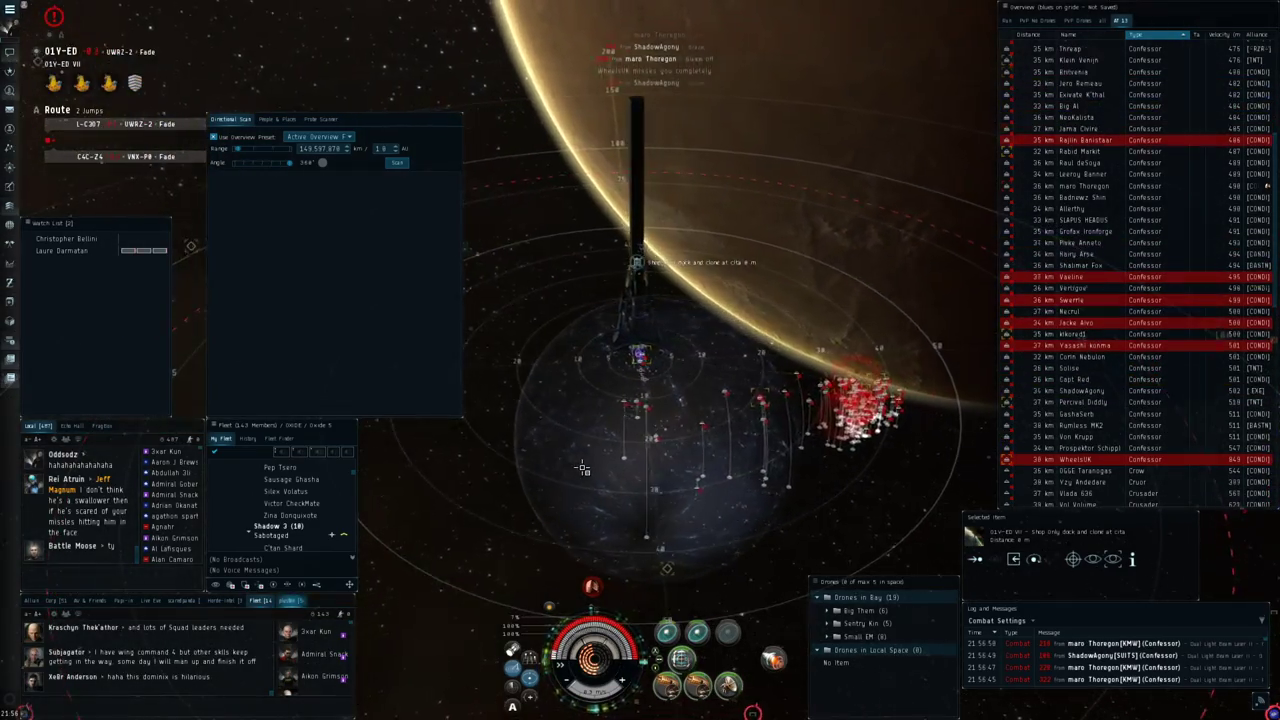
mouse_move(583, 468)
left_mouse_down()
mouse_move(758, 502)
mouse_move(655, 444)
mouse_move(655, 365)
left_mouse_up()
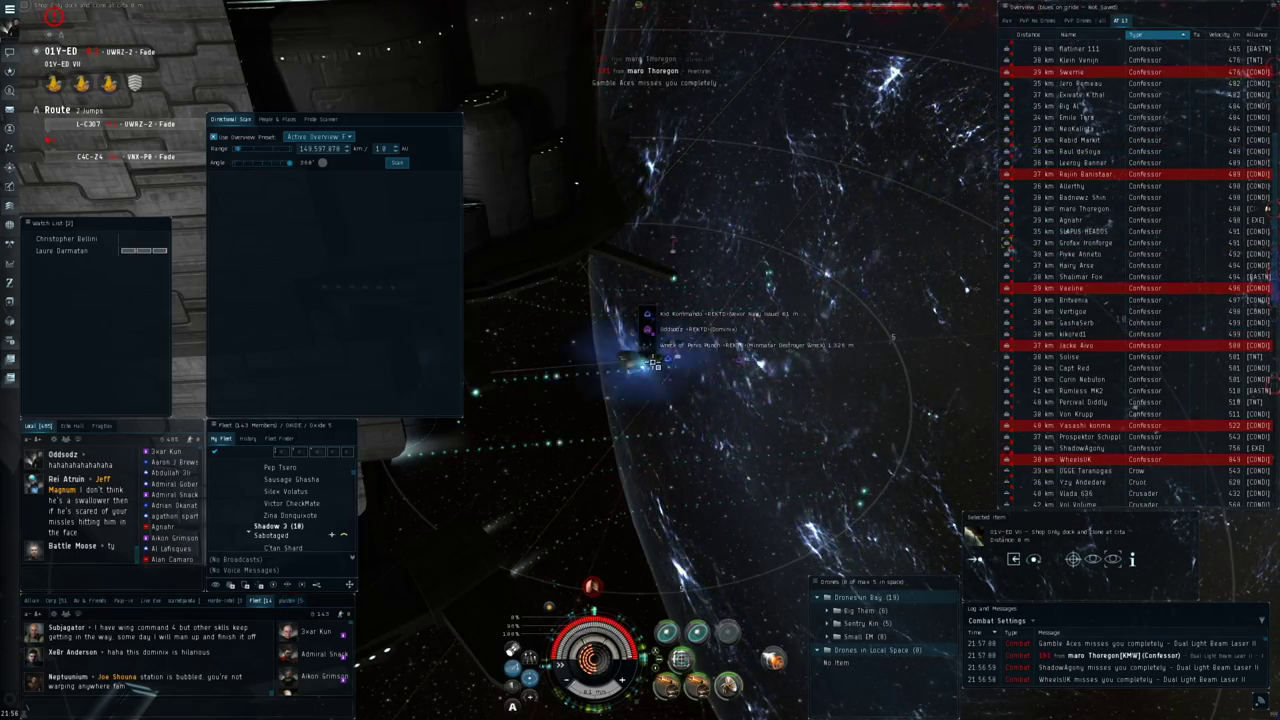
left_click_drag(655, 365, 690, 470)
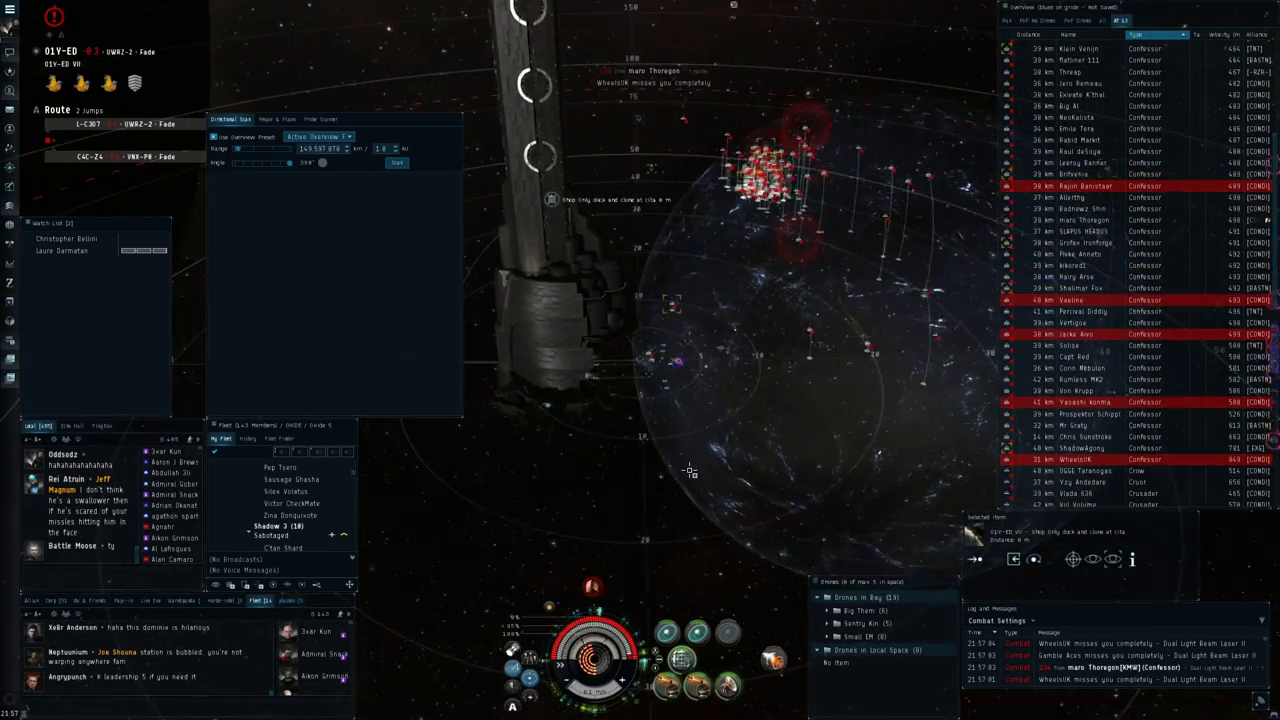
scroll(686, 472, "down", 3)
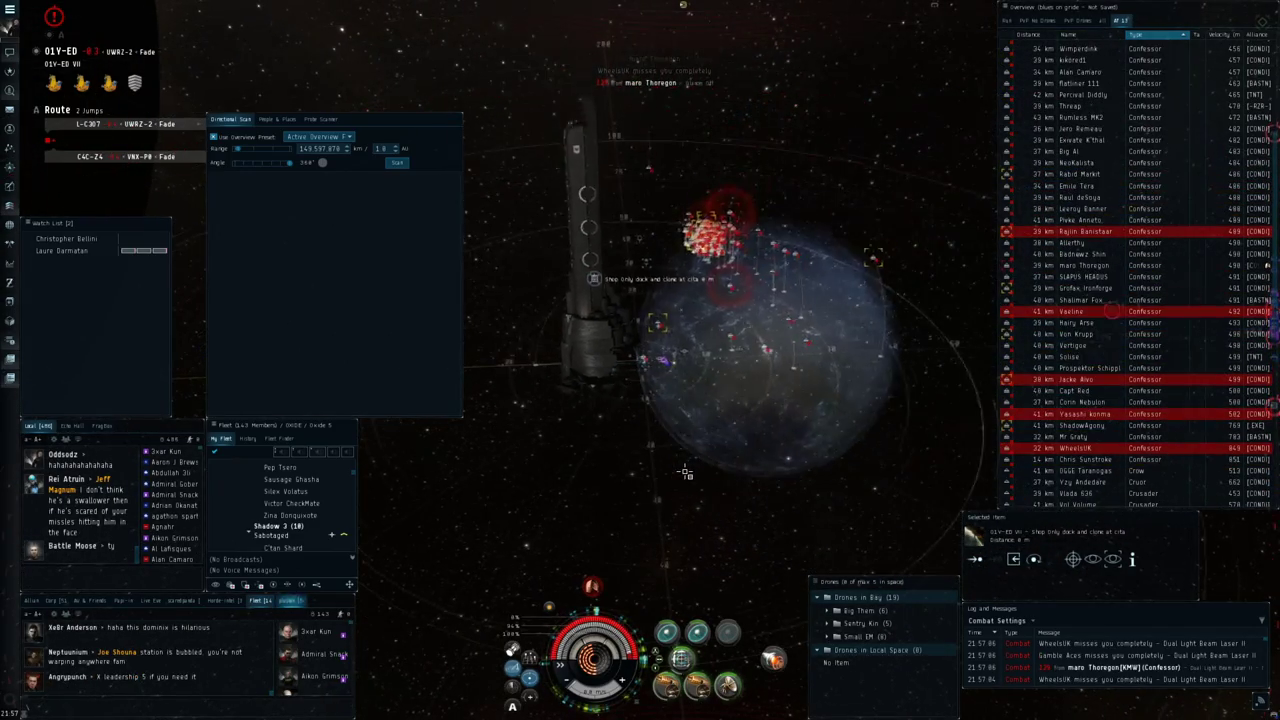
scroll(686, 472, "up", 3)
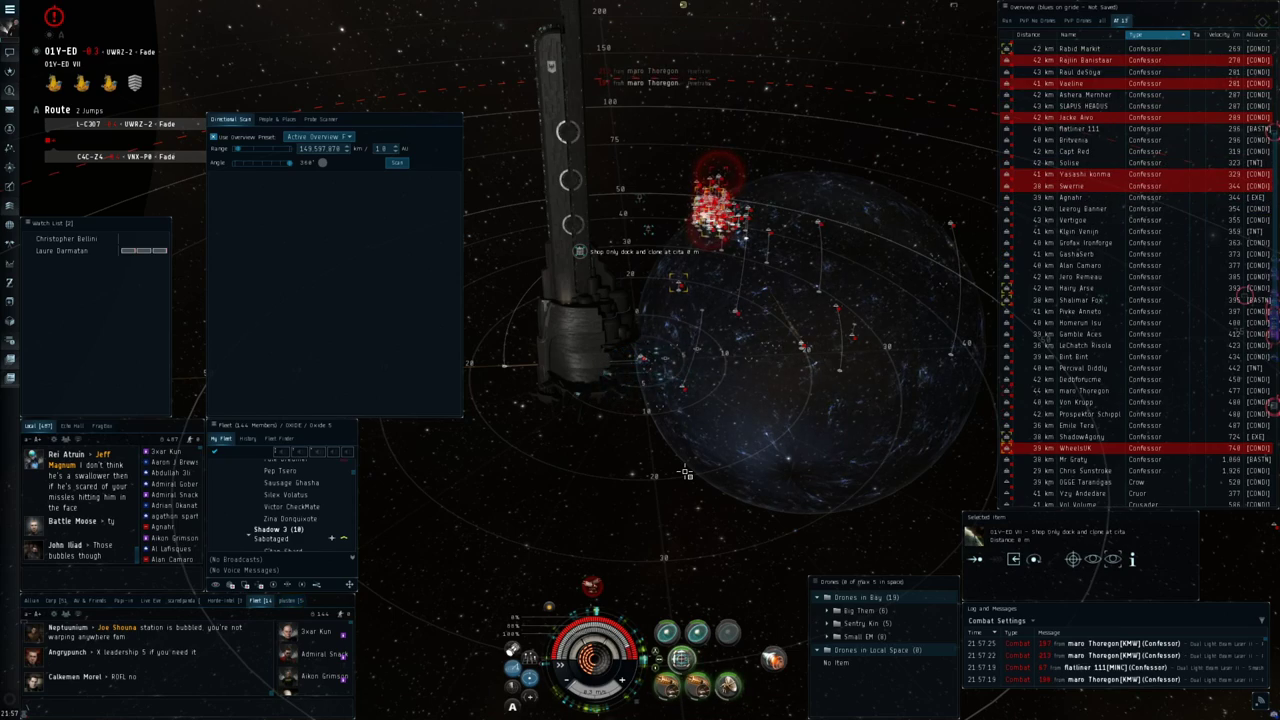
scroll(686, 474, "up", 6)
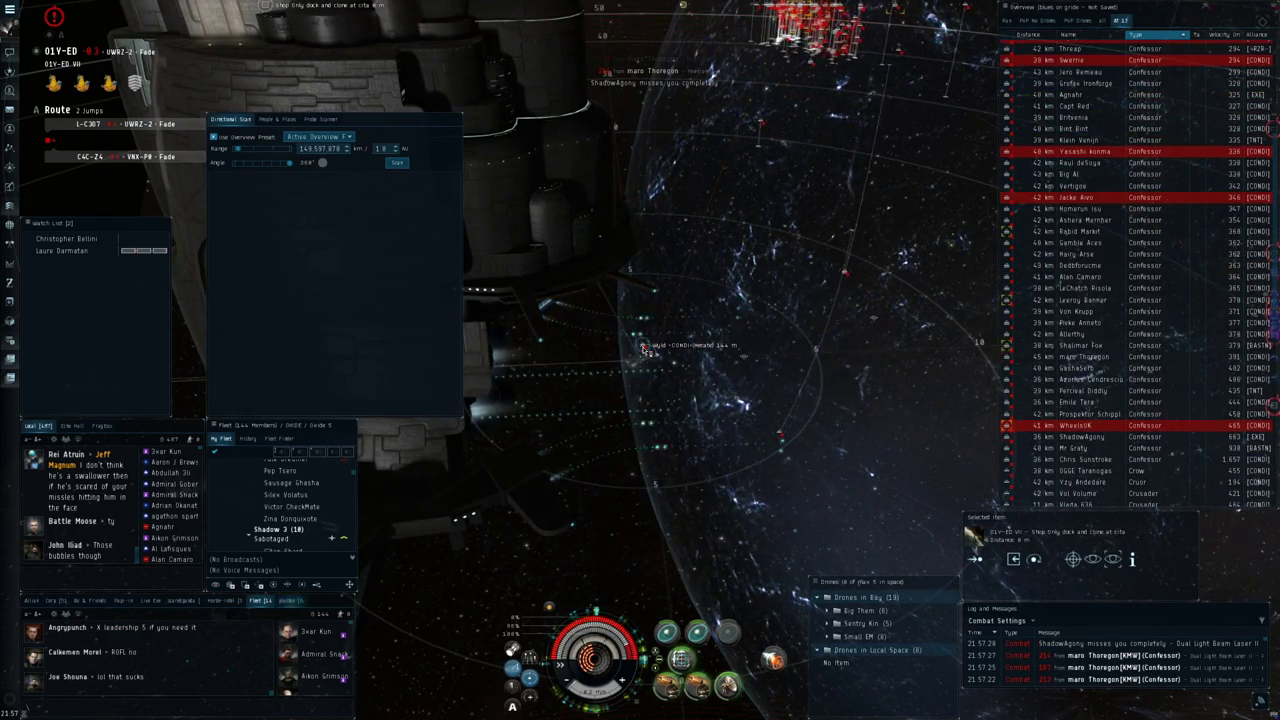
left_click_drag(645, 347, 637, 500)
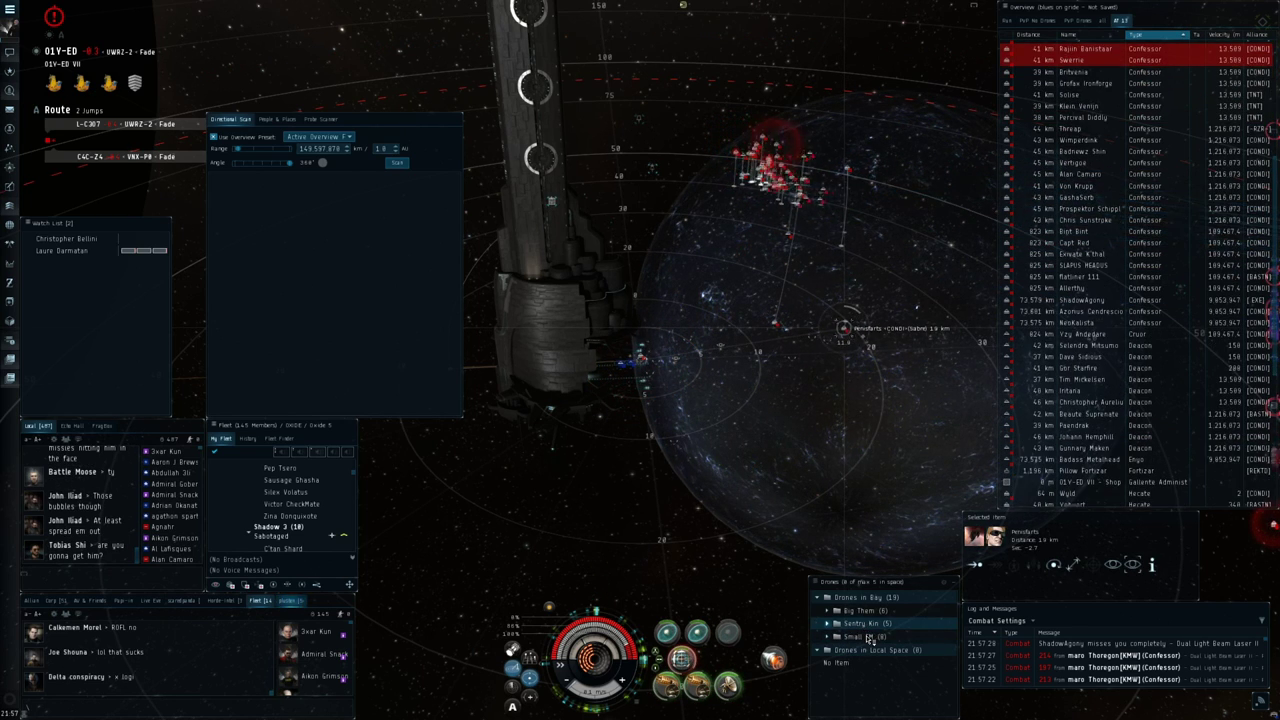
Launch sentry drones against the locked Hecate, then recall the sentries
right_click(860, 611)
left_click(900, 616)
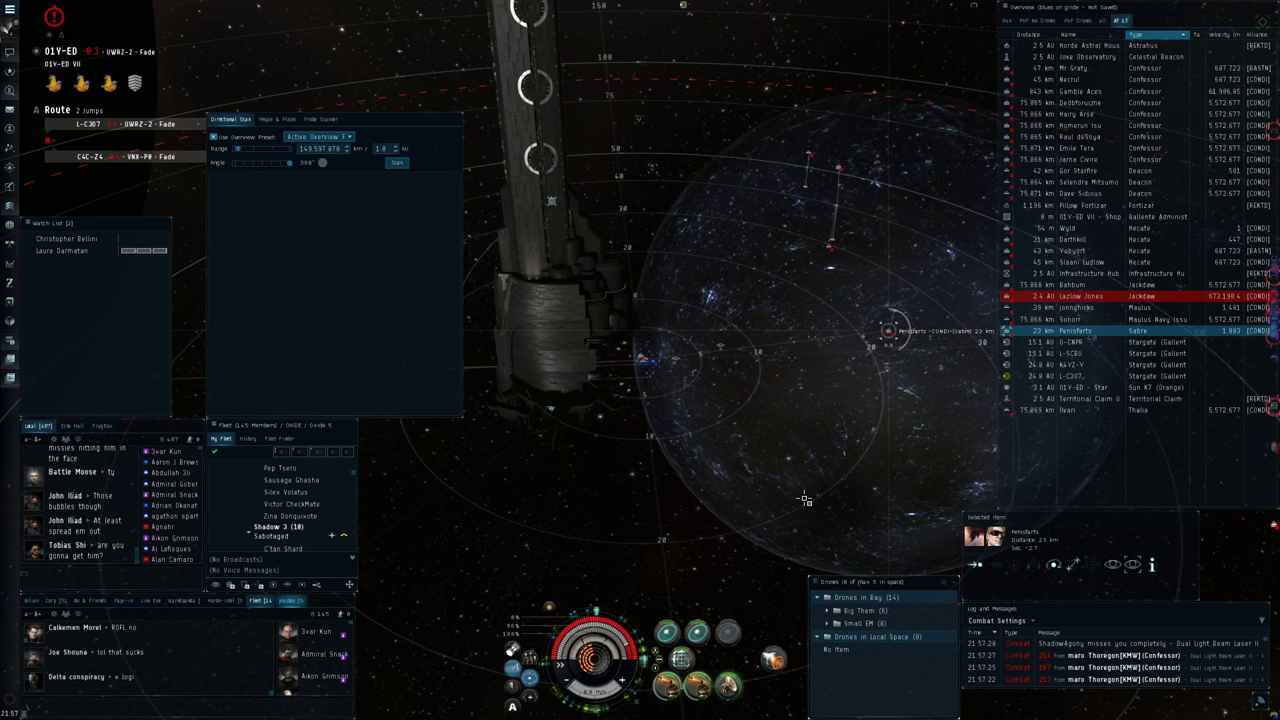
left_click(643, 340)
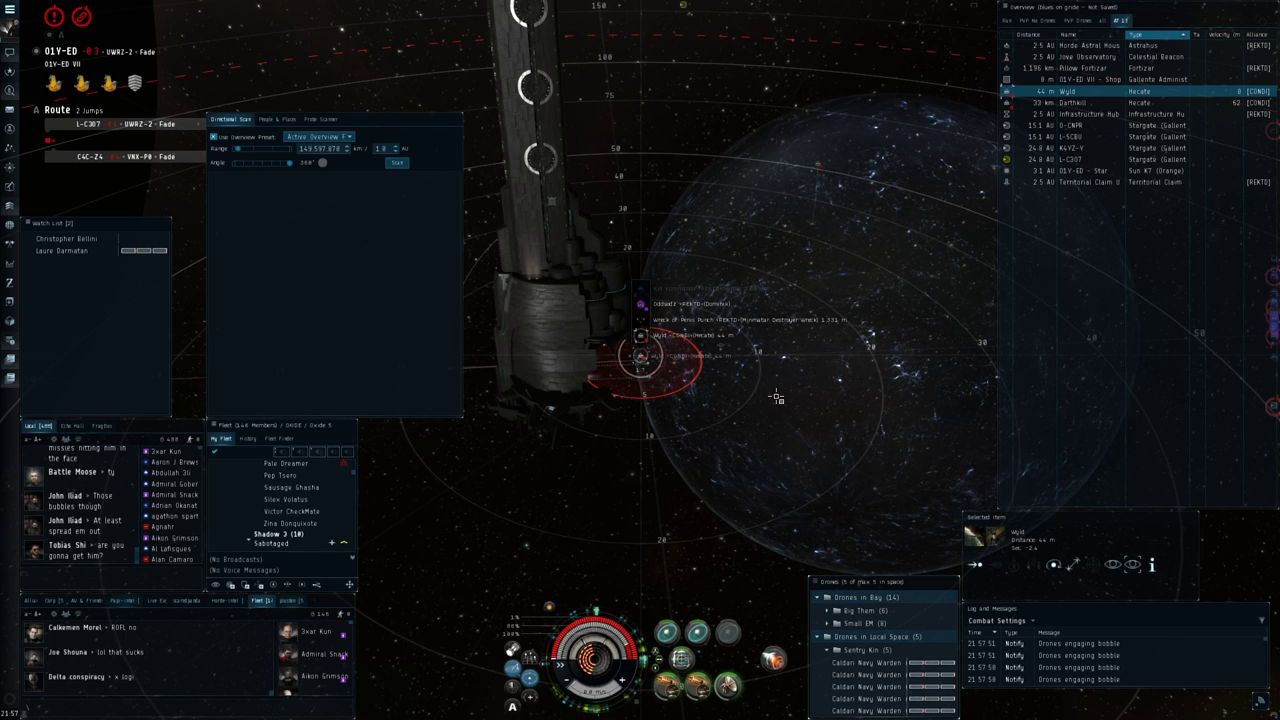
right_click(870, 651)
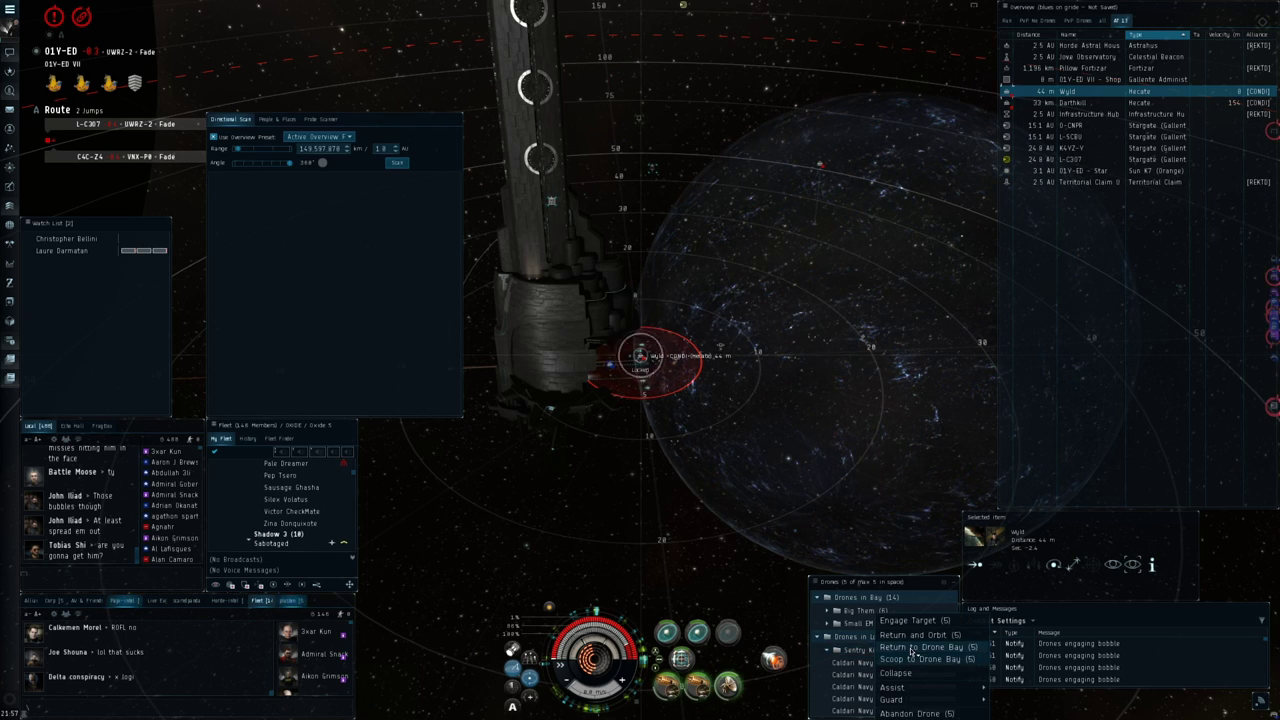
left_click(912, 648)
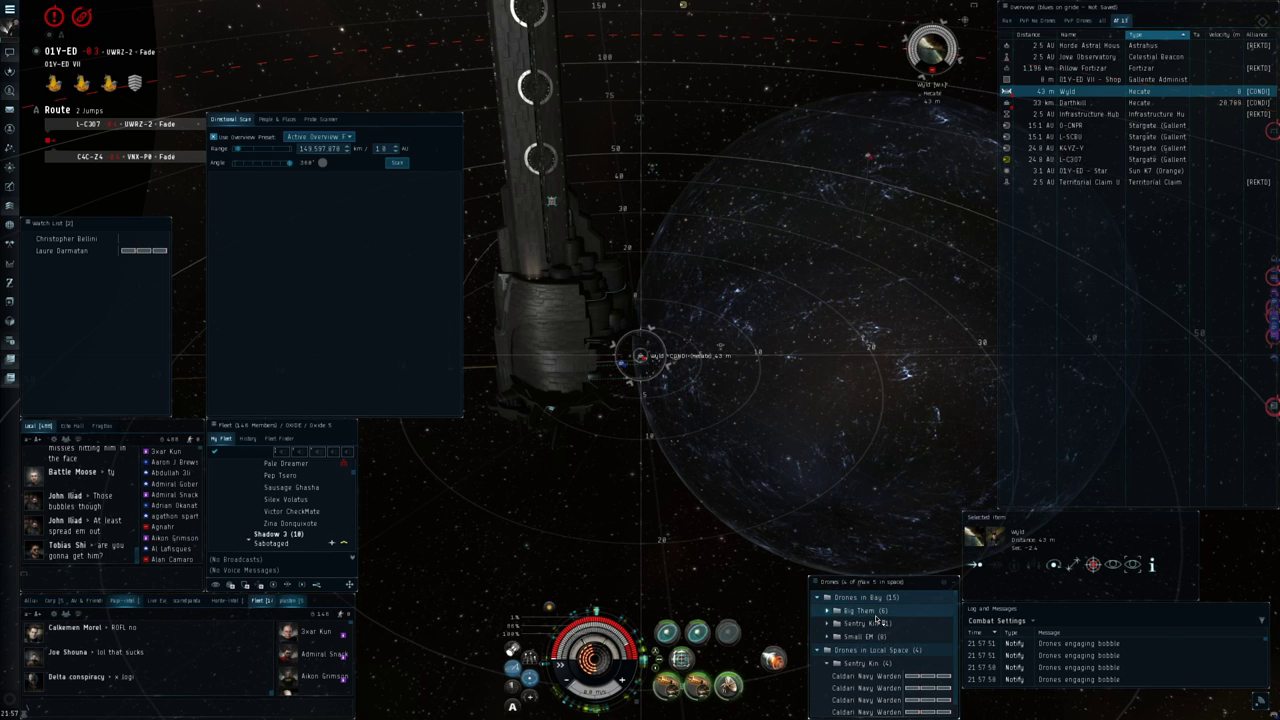
Launch the Ogre II drones, target a second Hecate, then return all drones to the bay
right_click(878, 623)
left_click(912, 625)
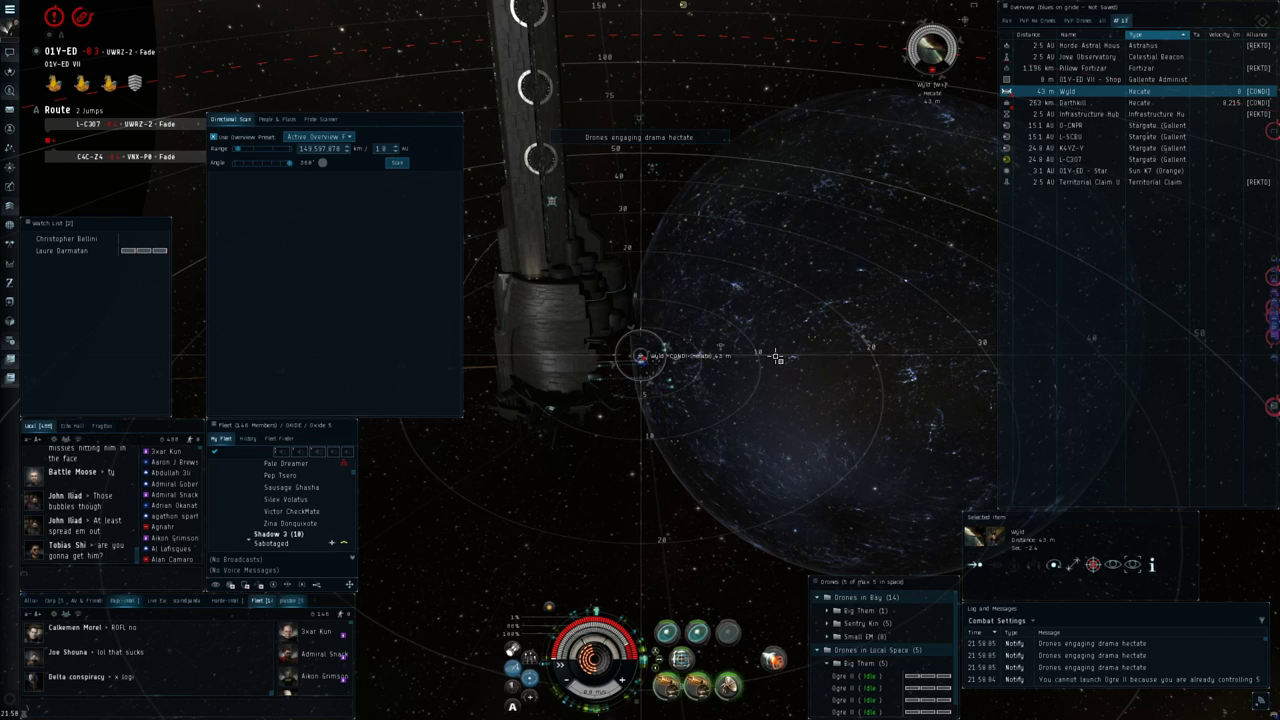
left_click(1048, 102, "ctrl")
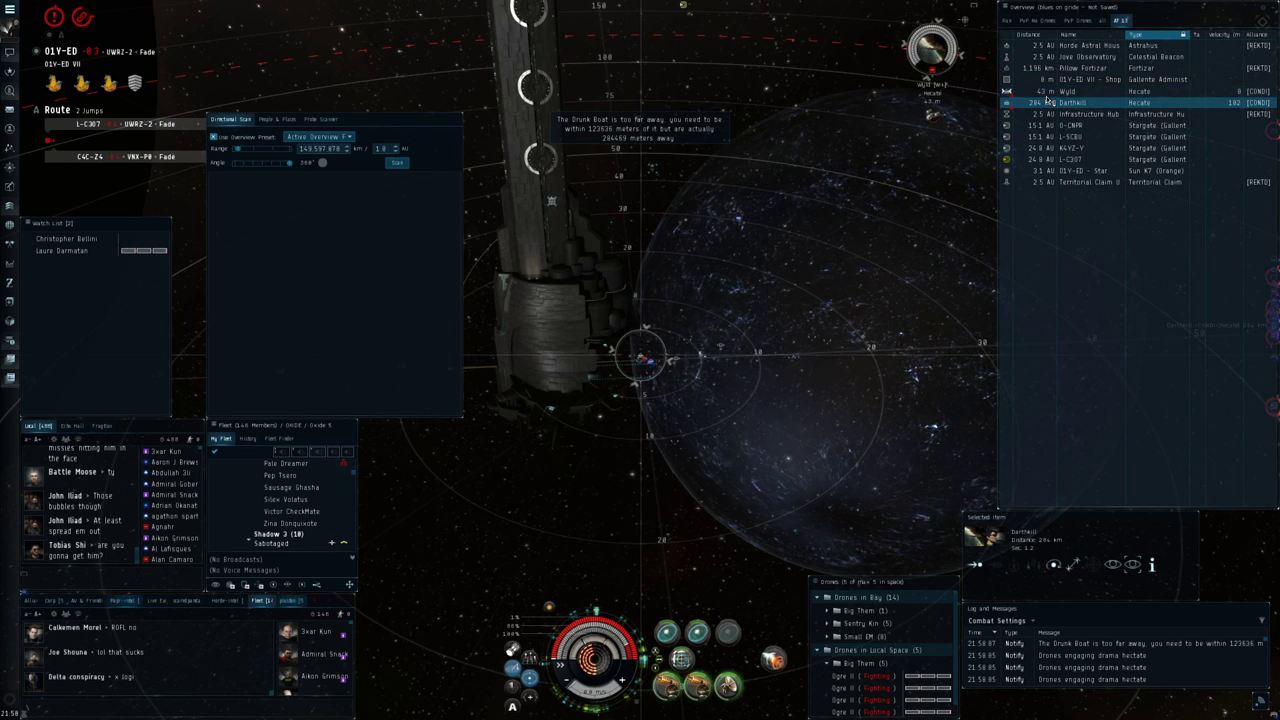
mouse_move(760, 250)
left_mouse_down()
mouse_move(880, 190)
mouse_move(836, 348)
left_mouse_up()
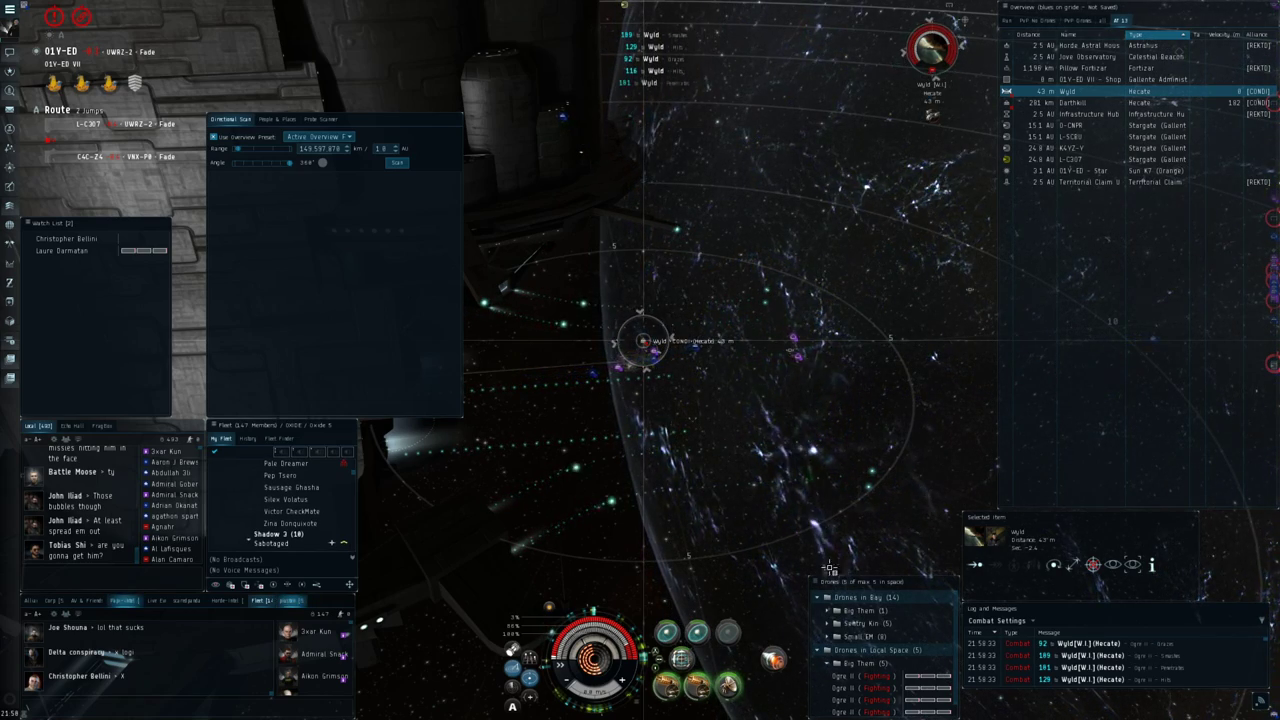
right_click(870, 650)
left_click(919, 633)
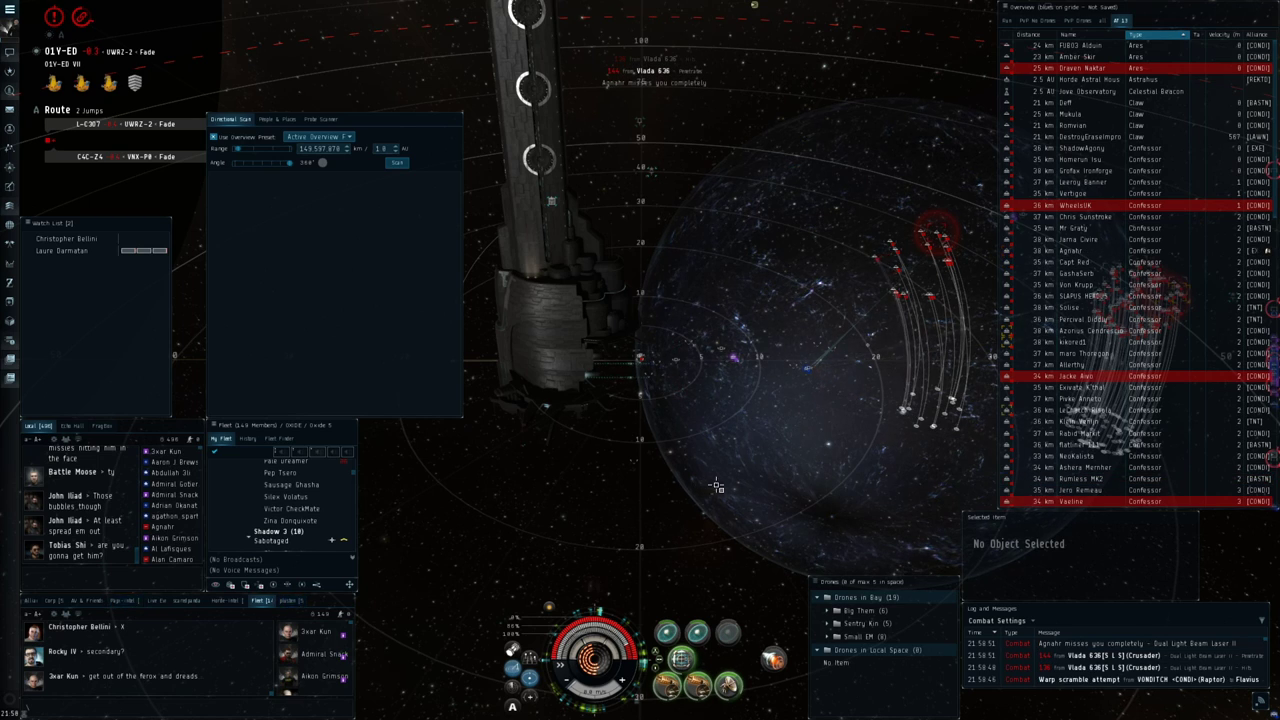
scroll(717, 486, "down", 3)
scroll(712, 484, "up", 3)
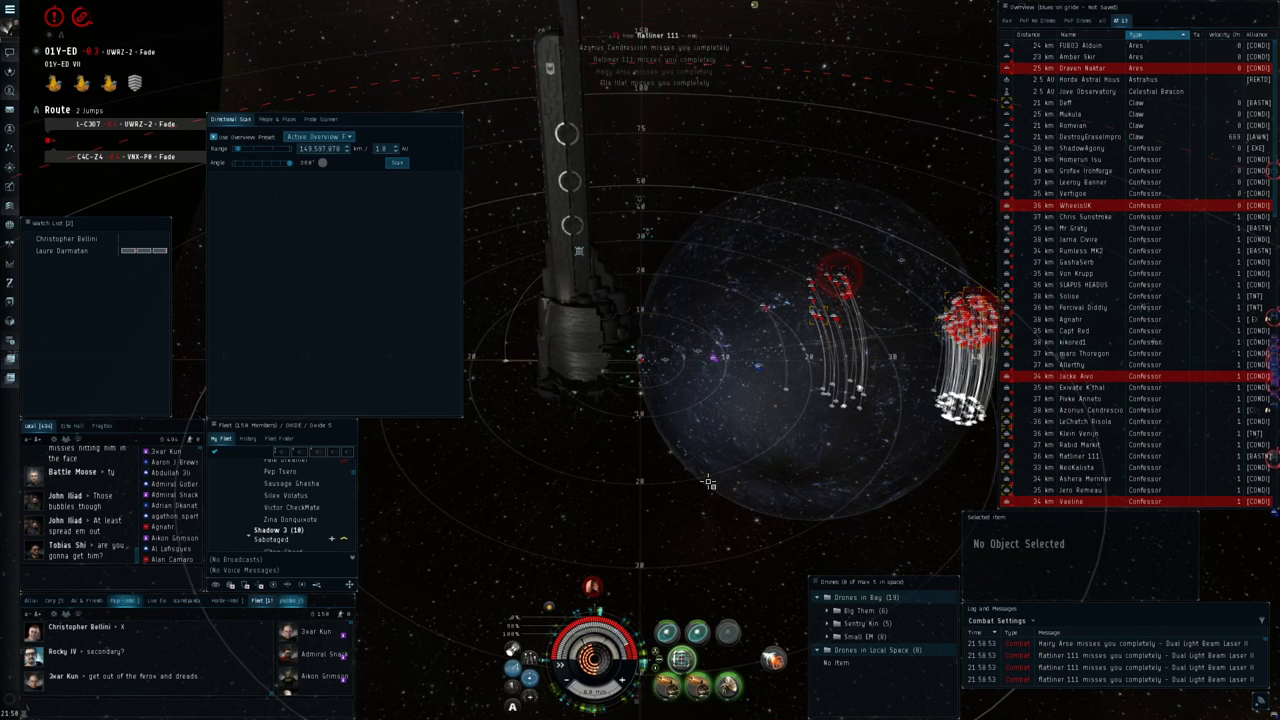
Select the citadel so its Dock action appears in the Selected Item window
left_click(593, 332)
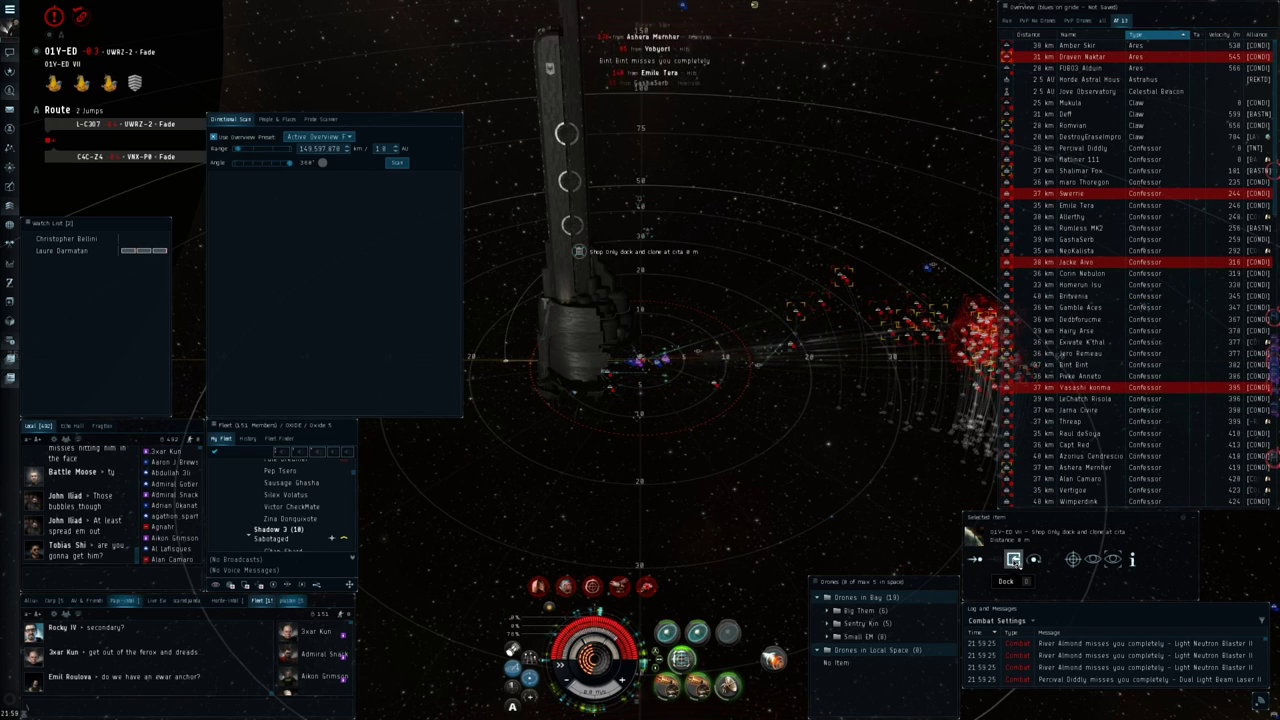
type("ahahahaha")
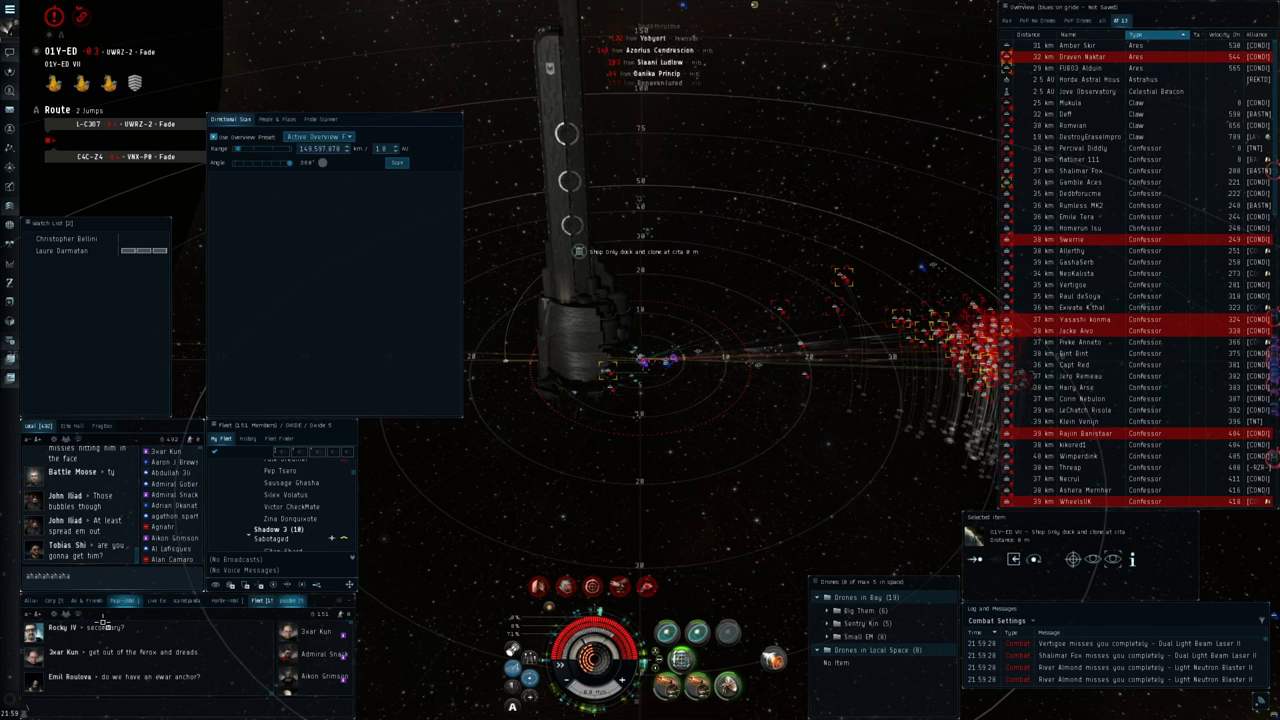
Send a laughing Local chat reply, then request docking from the Selected Item window
key("Return")
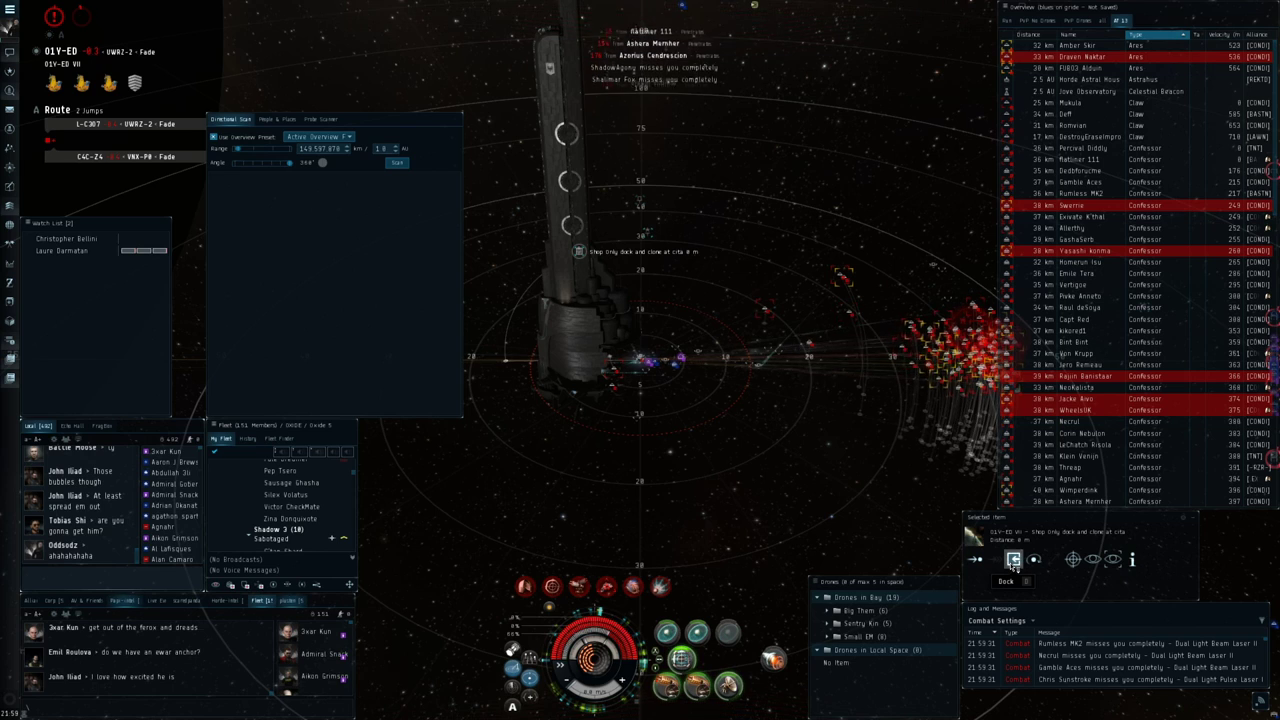
left_click(1014, 561)
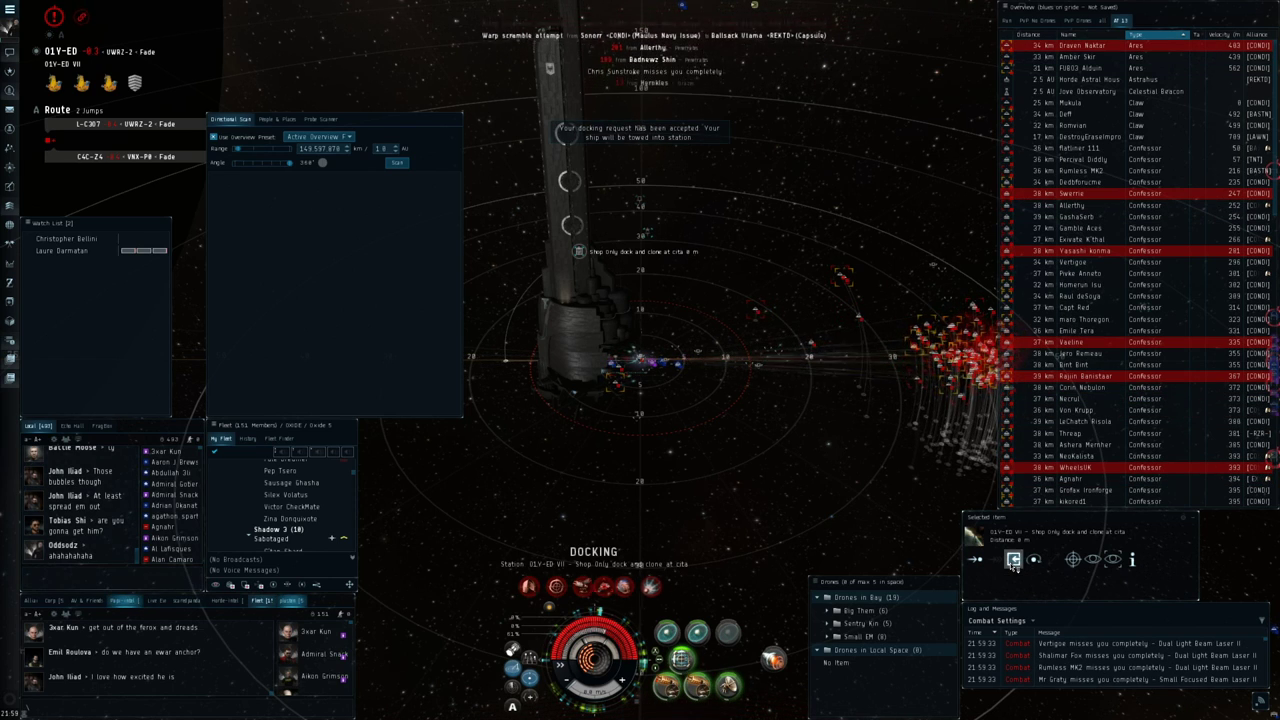
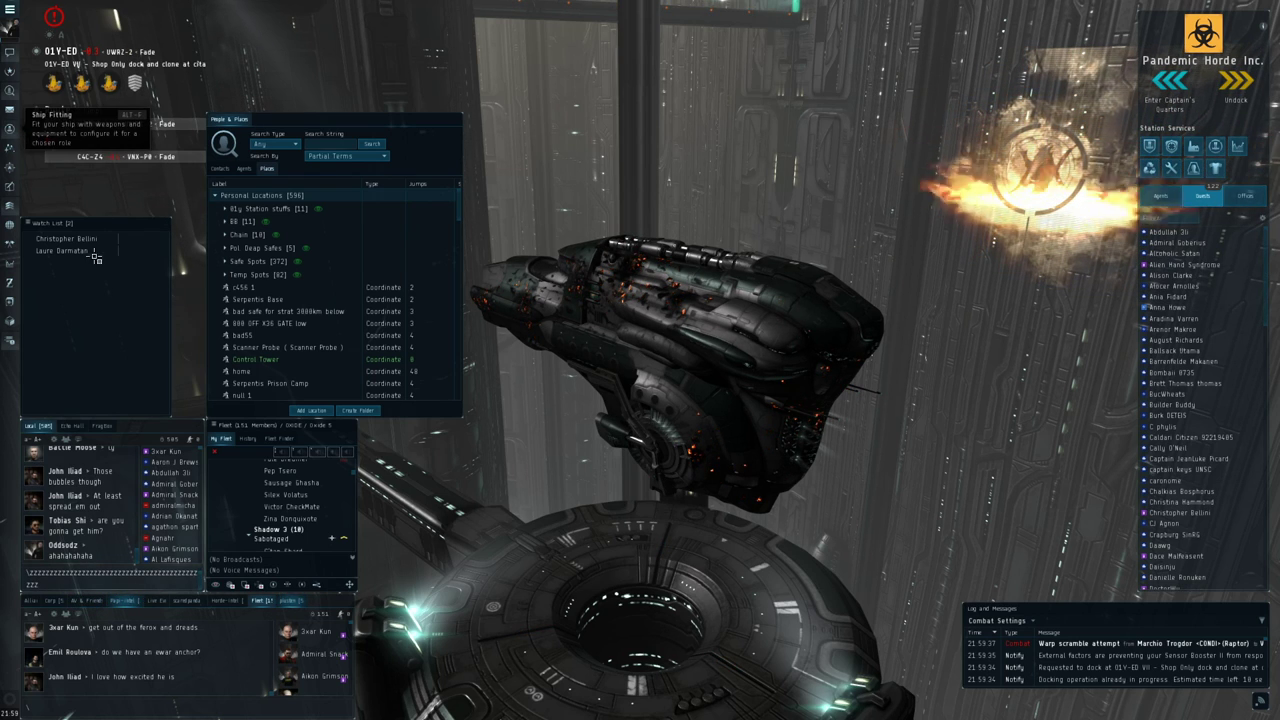
Review the ship's fitting overview, glancing at the notification history, then close it
left_click(10, 130)
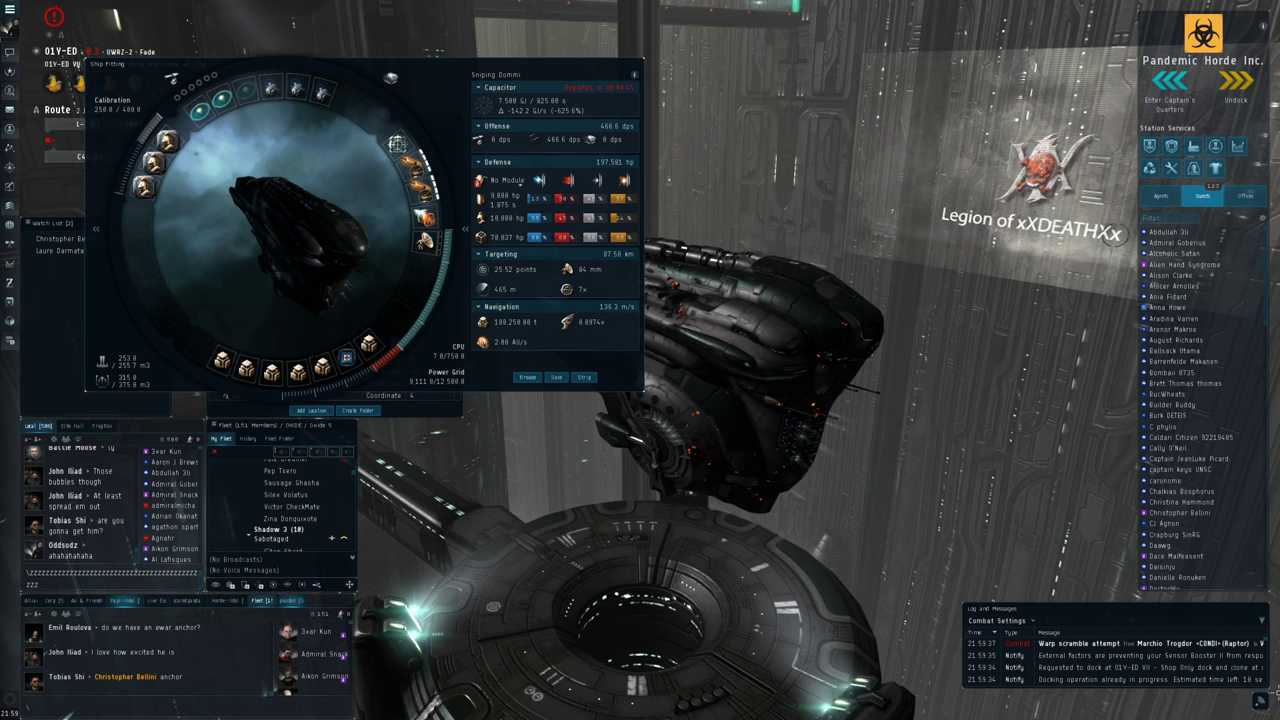
left_click(1258, 703)
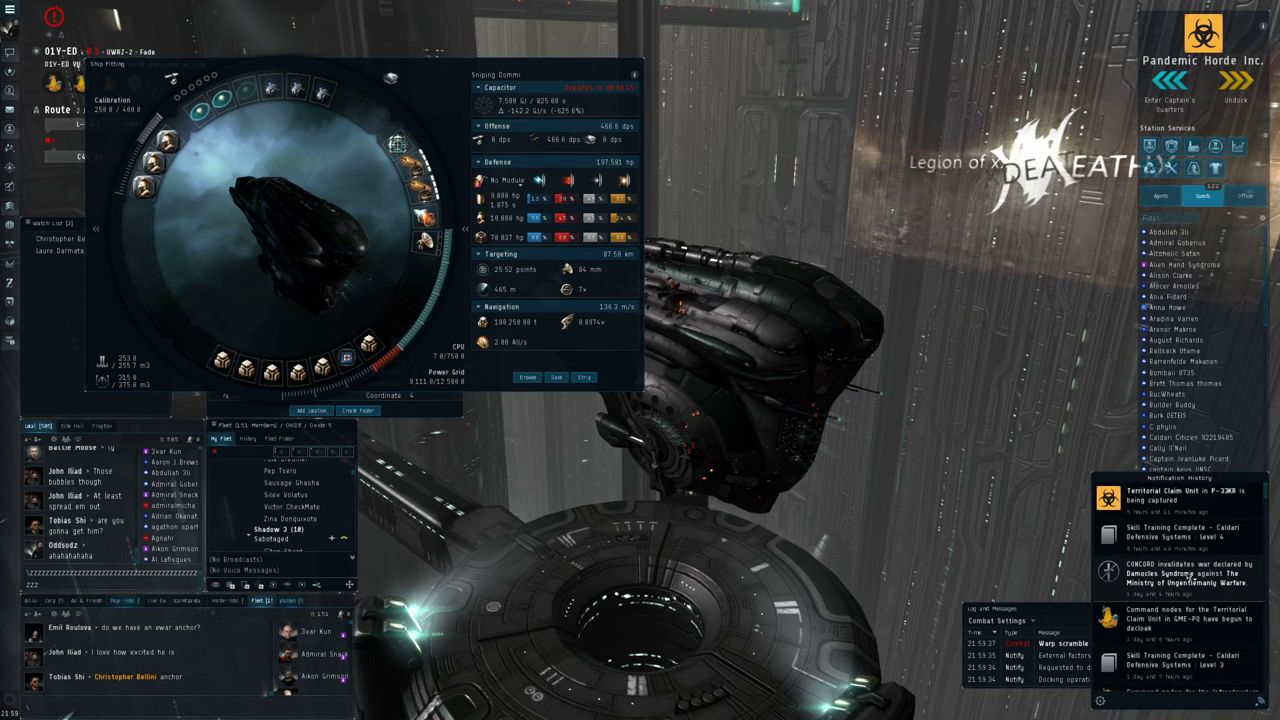
left_click(958, 538)
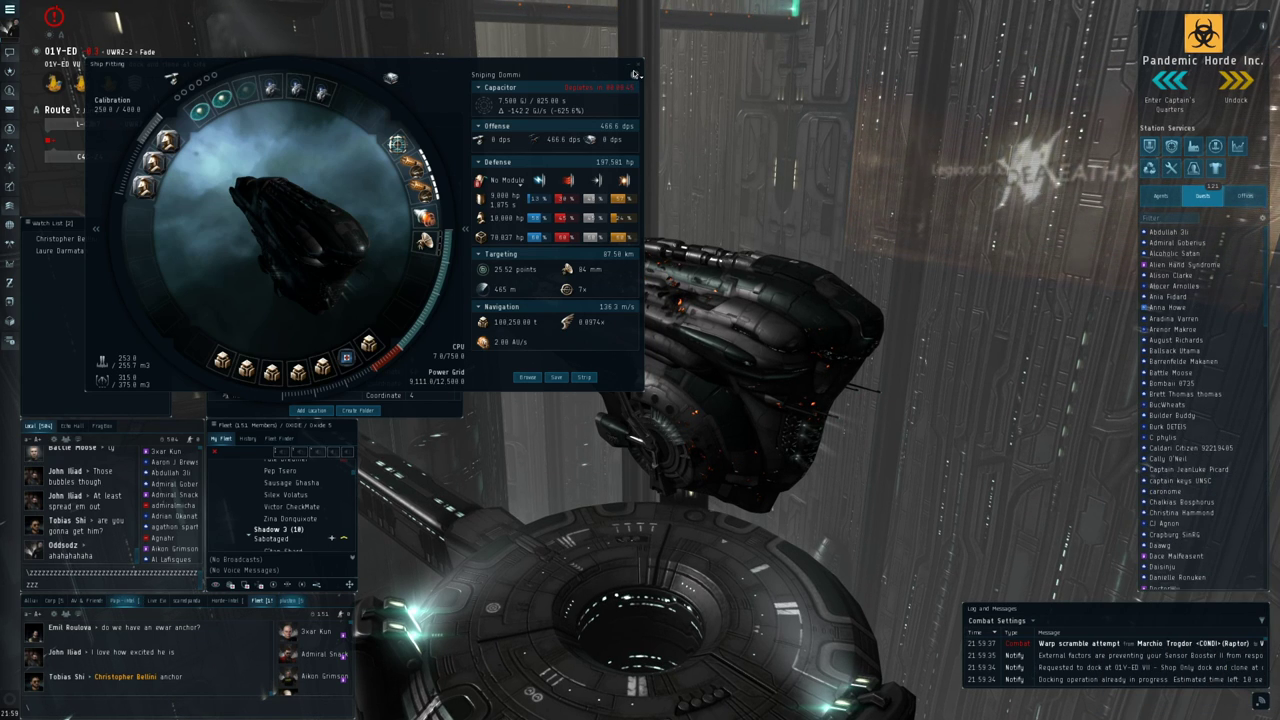
left_click(638, 72)
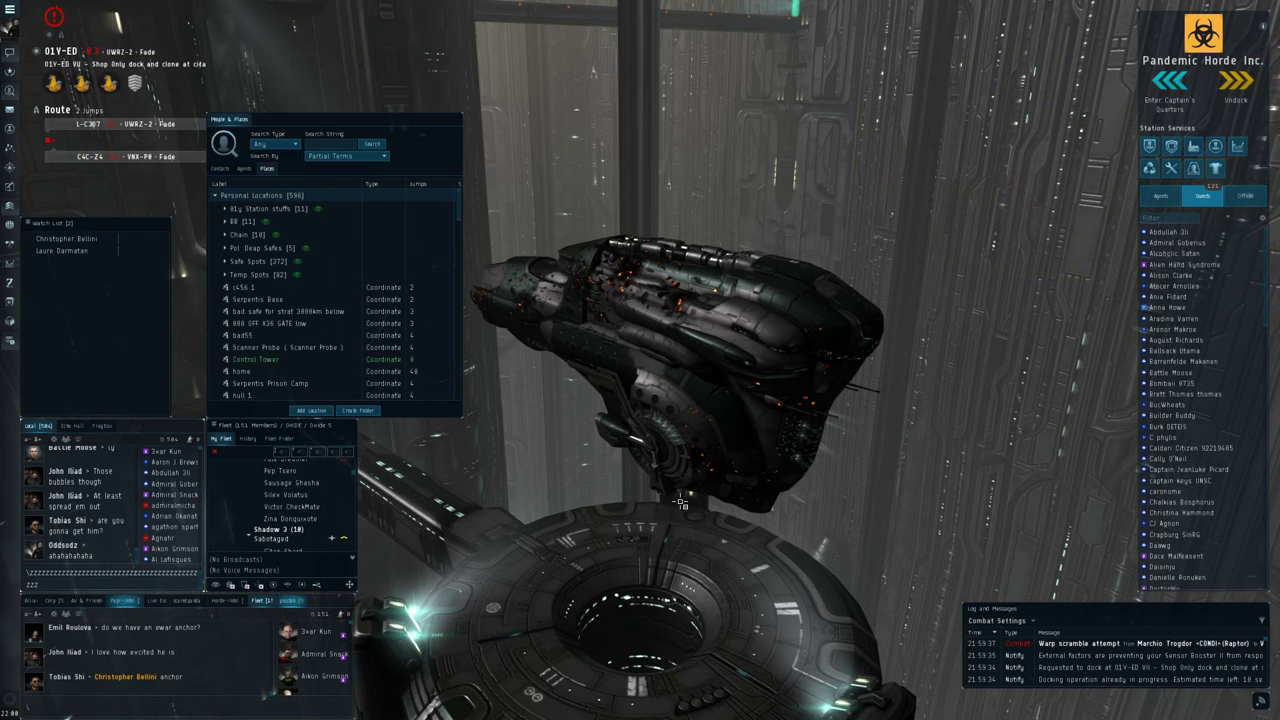
Get a repair quote for the docked ship and confirm the zero-cost Repair All
right_click(672, 368)
left_click(699, 401)
left_click(650, 431)
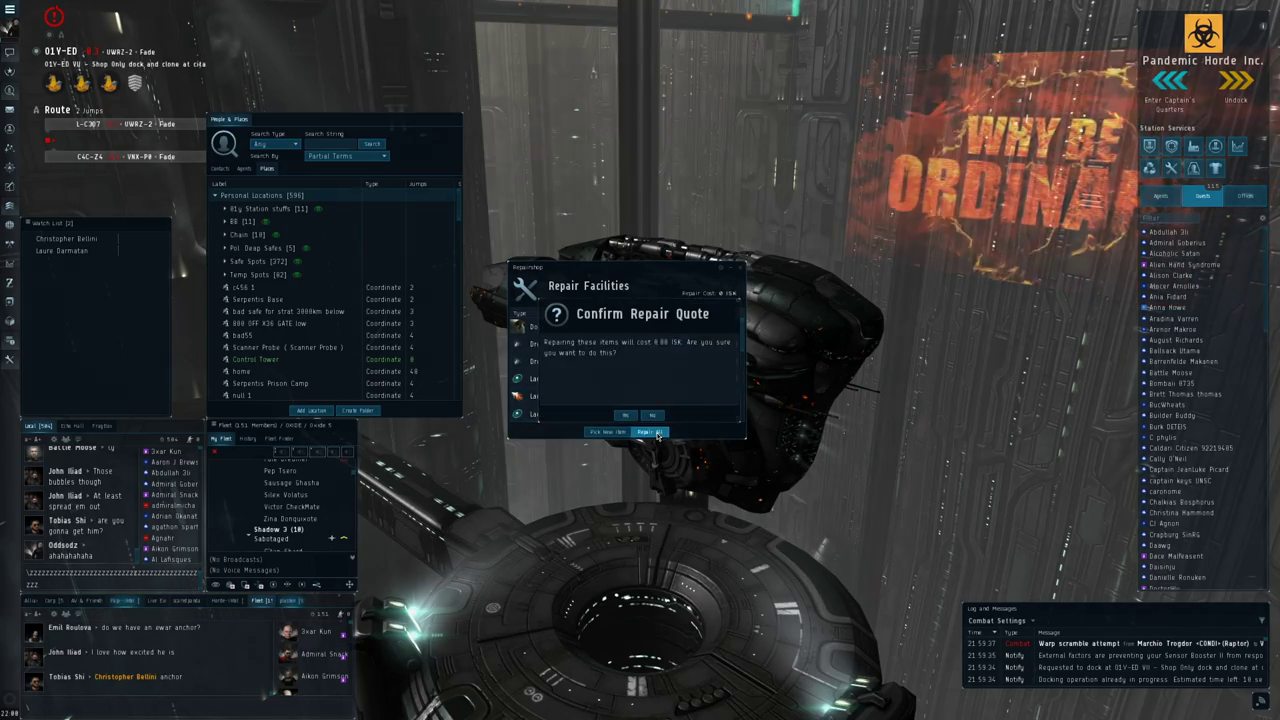
left_click(629, 416)
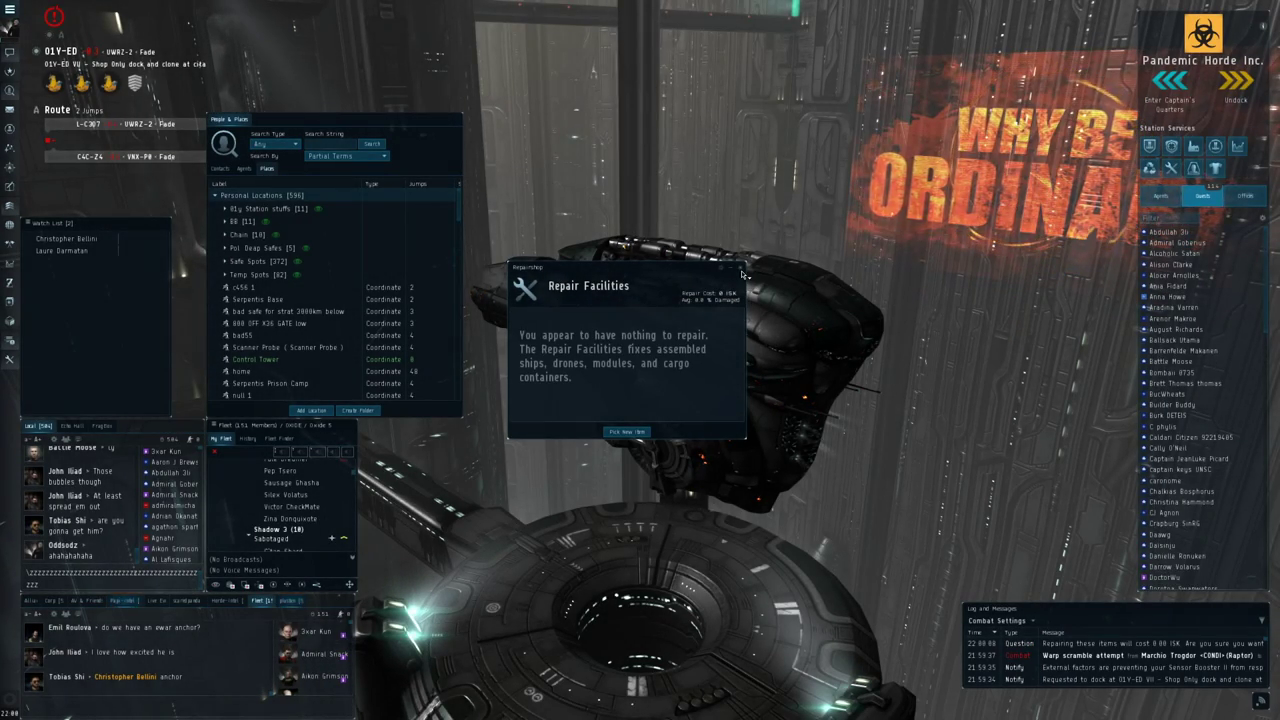
Close Repair Facilities and enable Flag: Accept Fleet Warp in the fleet options
left_click(741, 270)
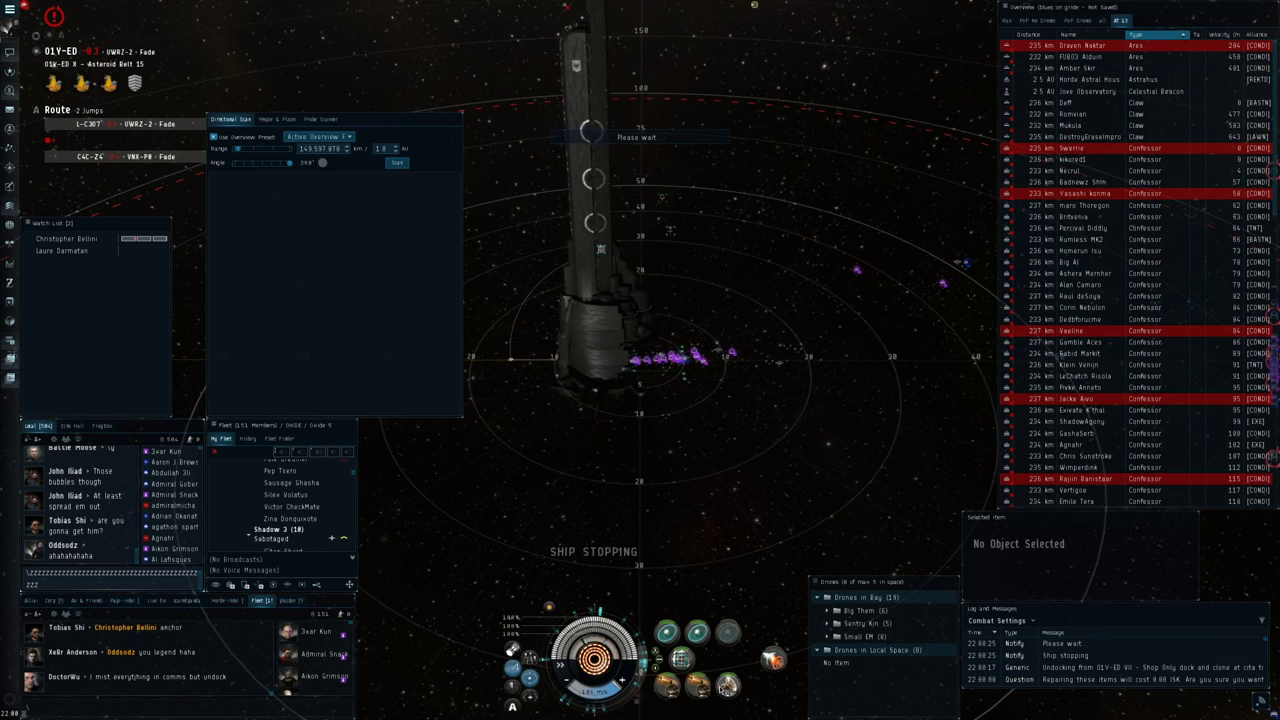
left_click(216, 438)
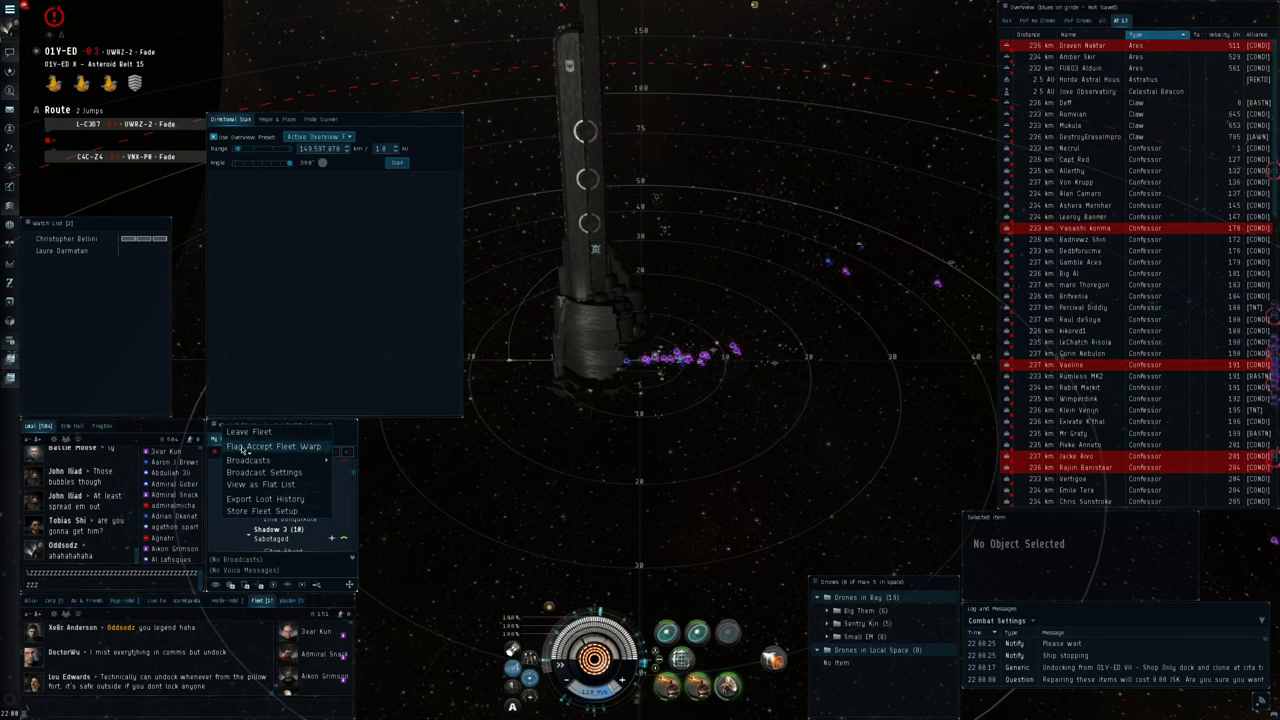
left_click(243, 448)
Orbit the camera around the fleet and select a nearby ship in space
left_click_drag(567, 500, 556, 528)
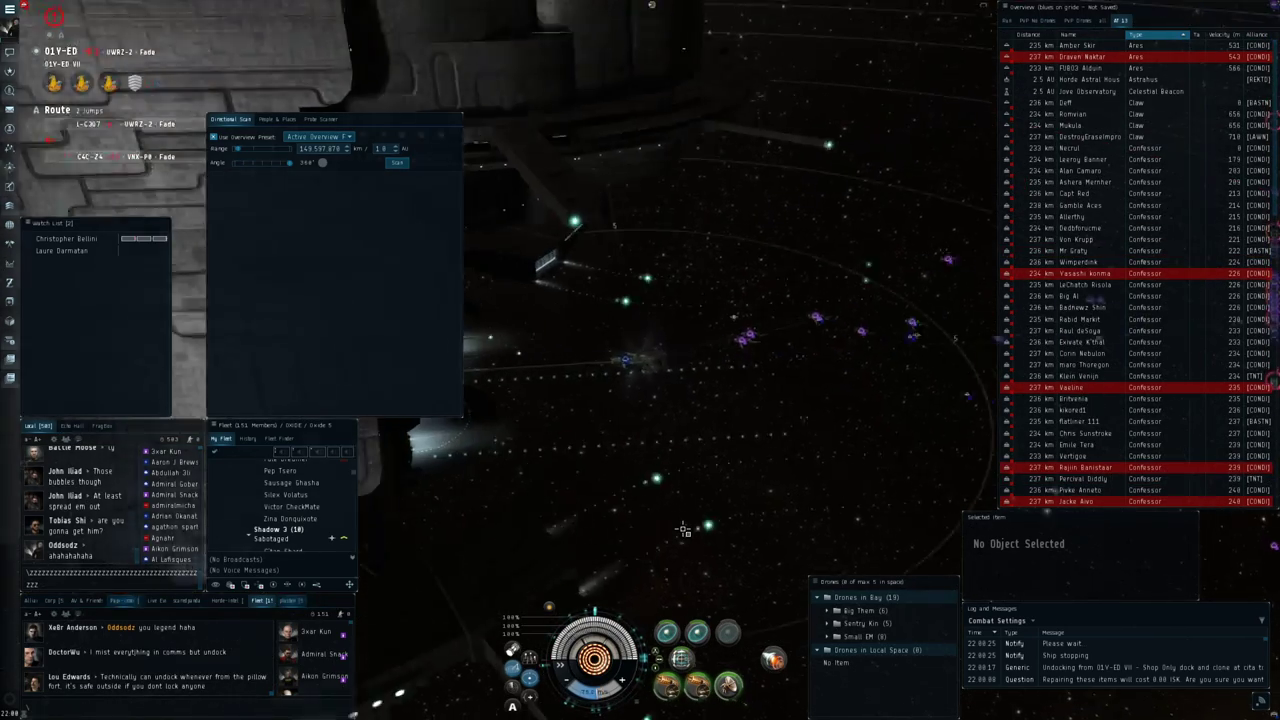
scroll(680, 523, "down", 5)
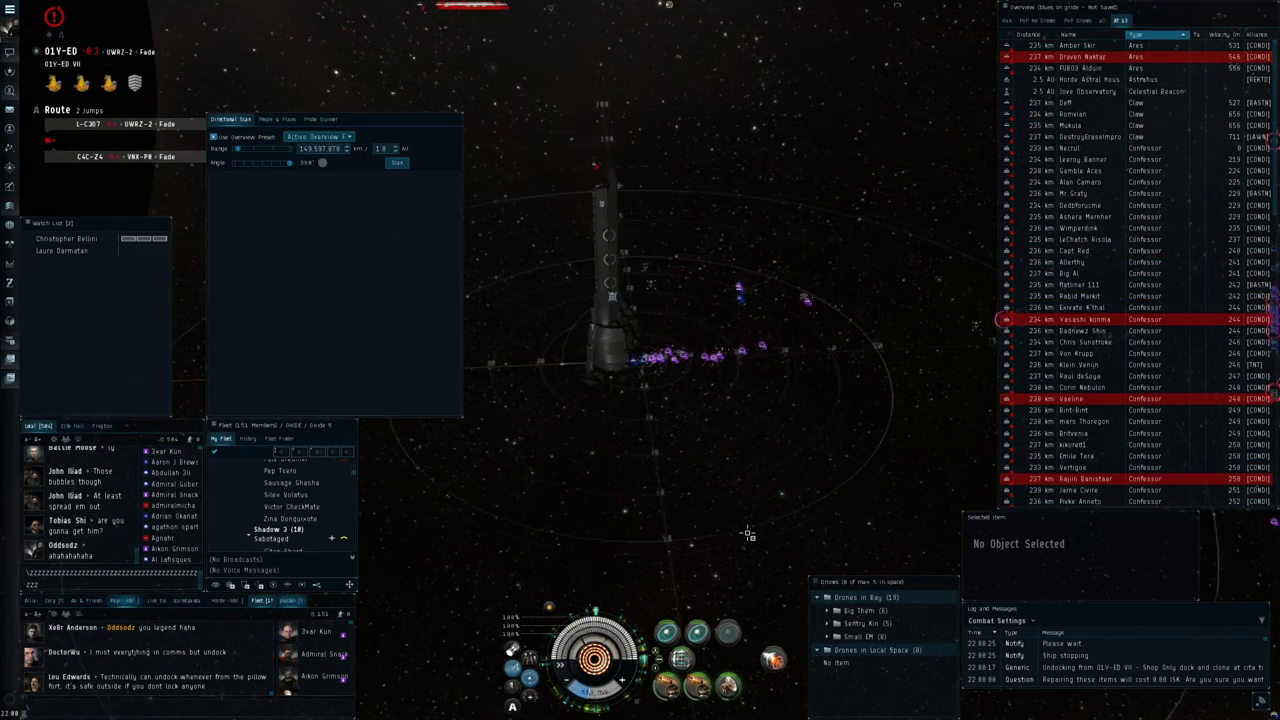
mouse_move(748, 533)
left_mouse_down()
mouse_move(727, 514)
mouse_move(797, 485)
mouse_move(792, 447)
mouse_move(740, 505)
left_mouse_up()
left_click(797, 485)
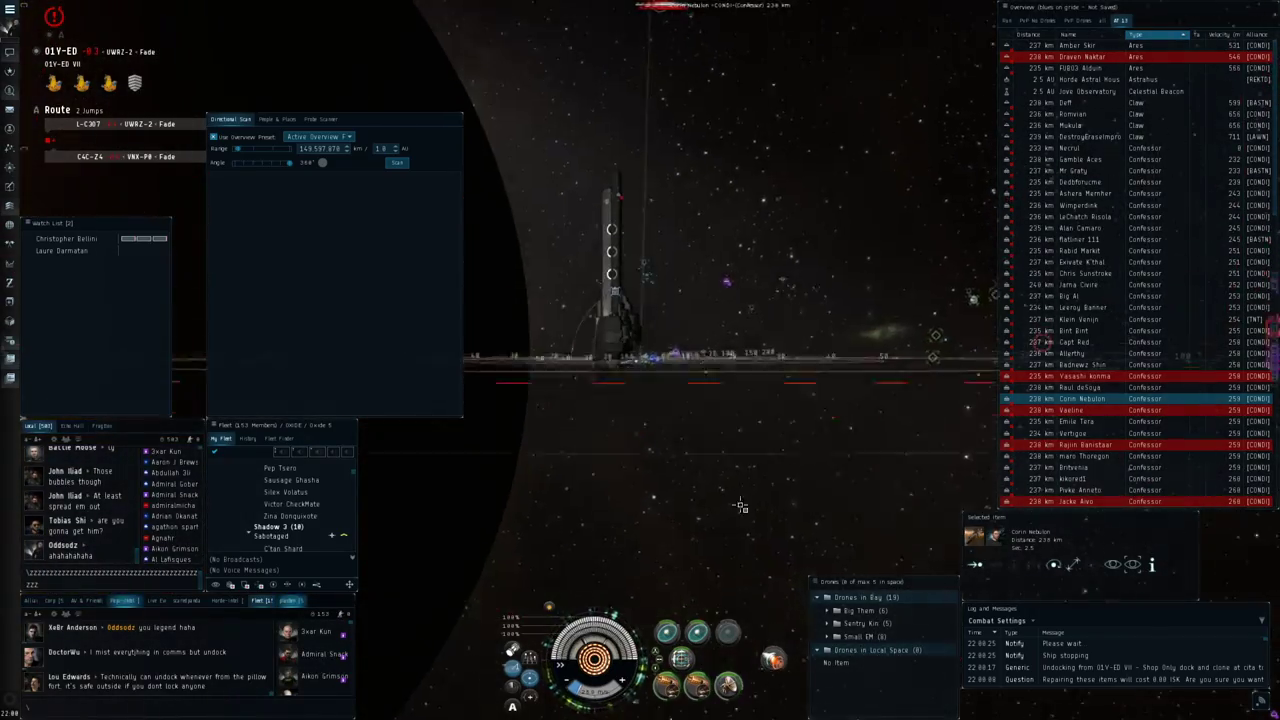